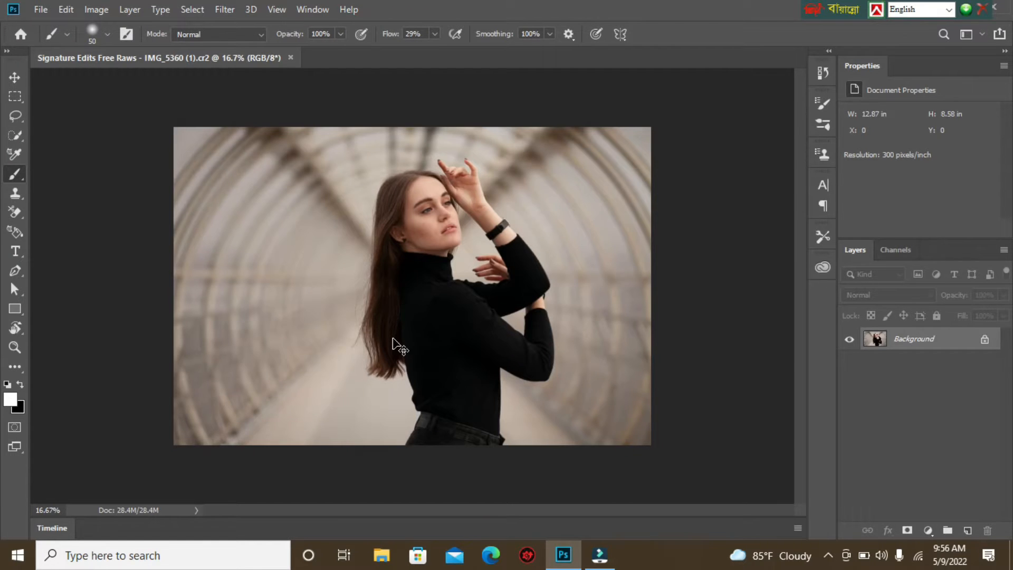
# Duplicate the Background layer onto a new layer
pyautogui.scroll(3, 393, 346)
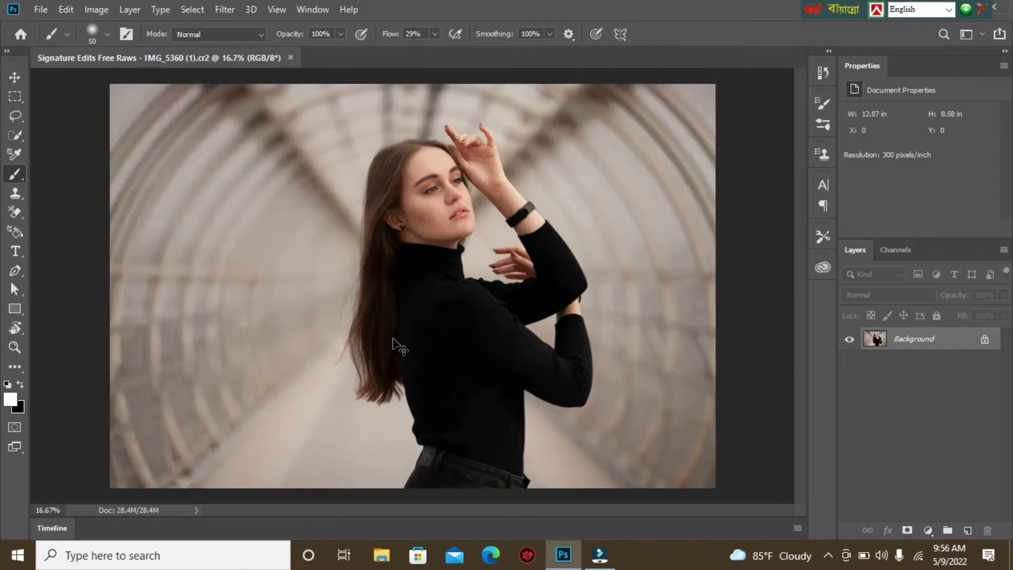
pyautogui.scroll(2, 393, 340)
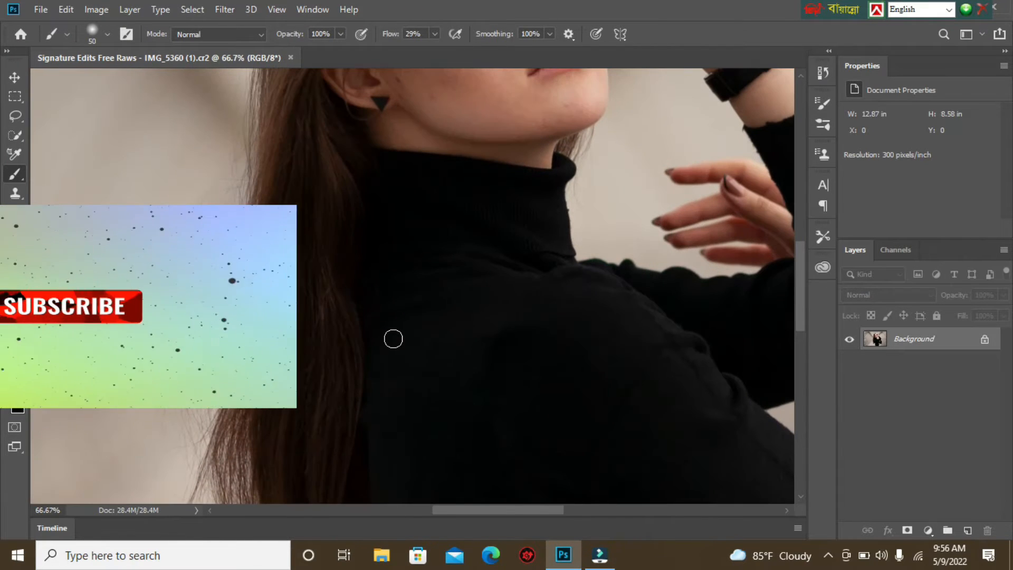
pyautogui.scroll(4, 458, 146)
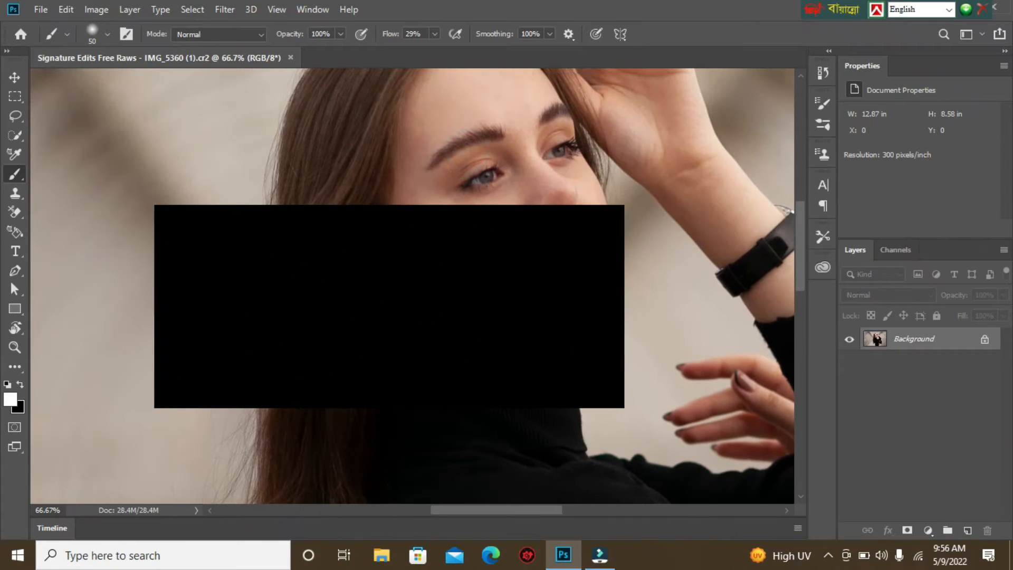
pyautogui.moveTo(485, 197)
pyautogui.mouseDown()
pyautogui.moveTo(491, 320)
pyautogui.moveTo(479, 247)
pyautogui.moveTo(464, 229)
pyautogui.mouseUp()
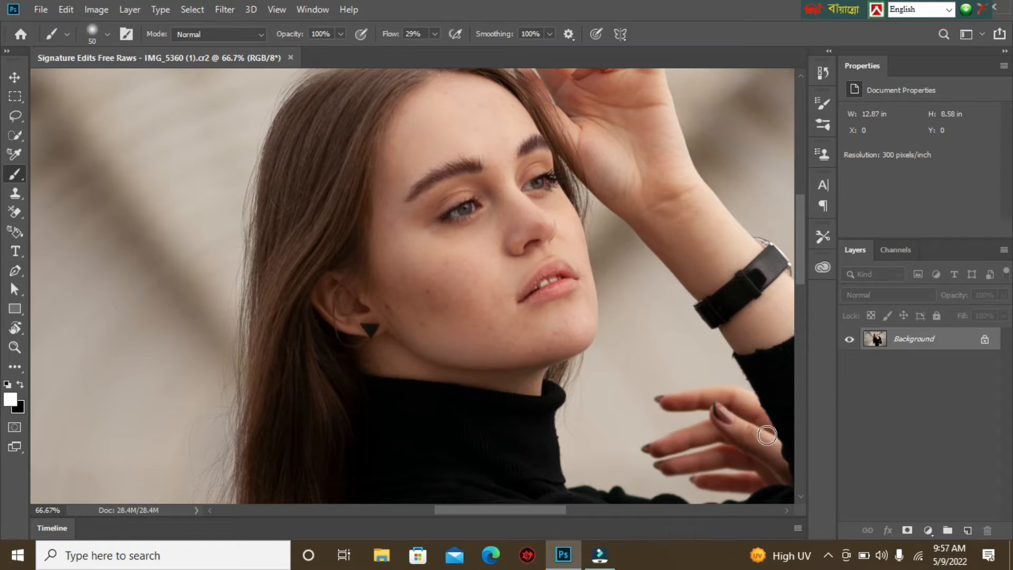
pyautogui.hotkey('ctrl', 'j')
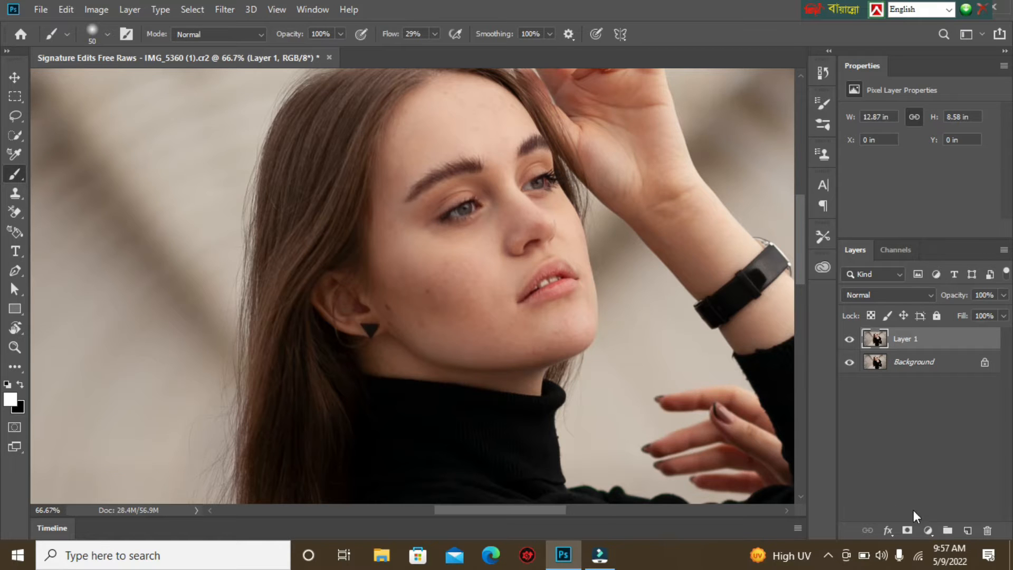
# Add a Curves adjustment layer and place a midpoint on the Red channel at input 141, output 135
pyautogui.click(928, 530)
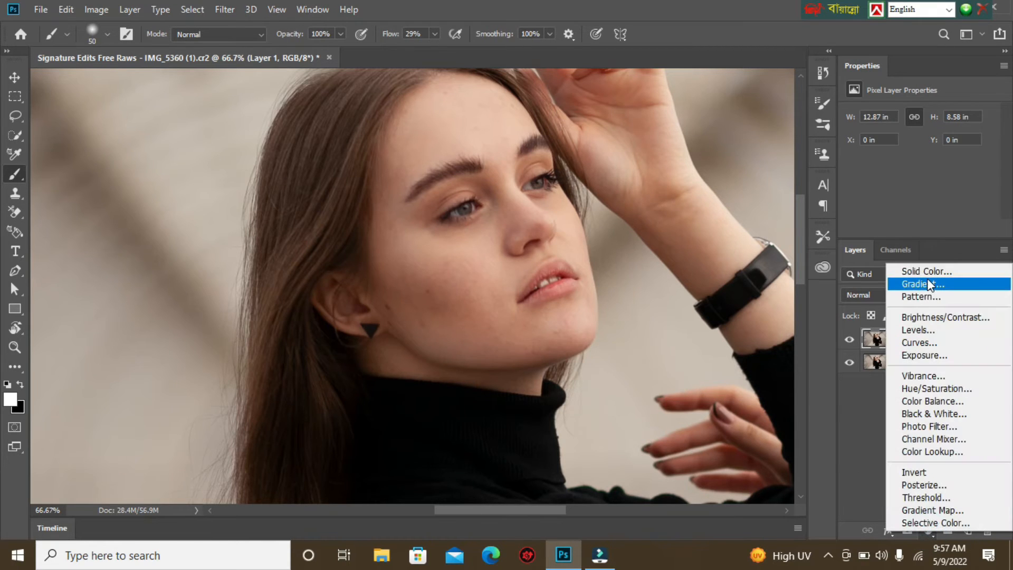
pyautogui.click(926, 341)
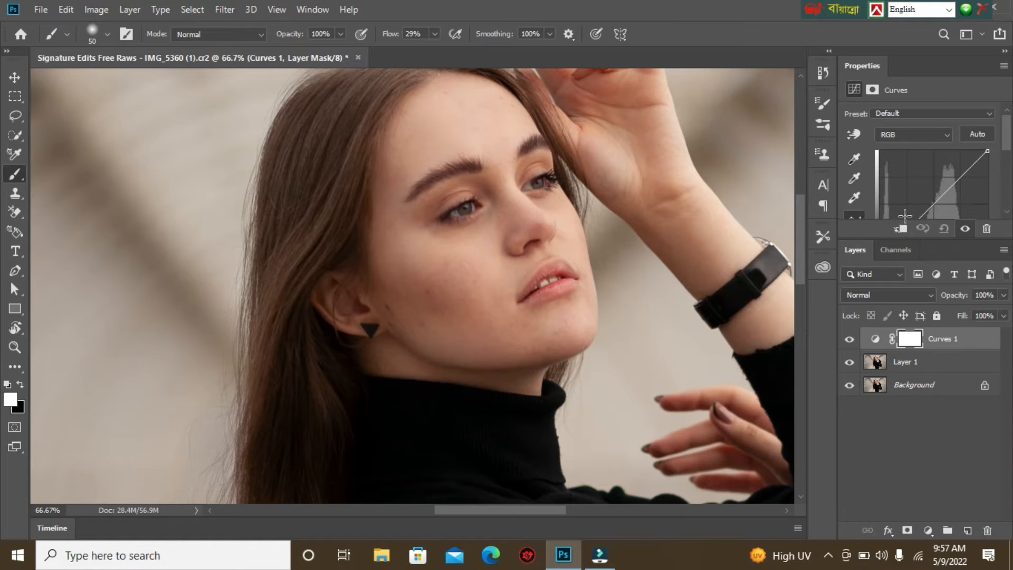
pyautogui.moveTo(926, 235); pyautogui.dragTo(930, 324)
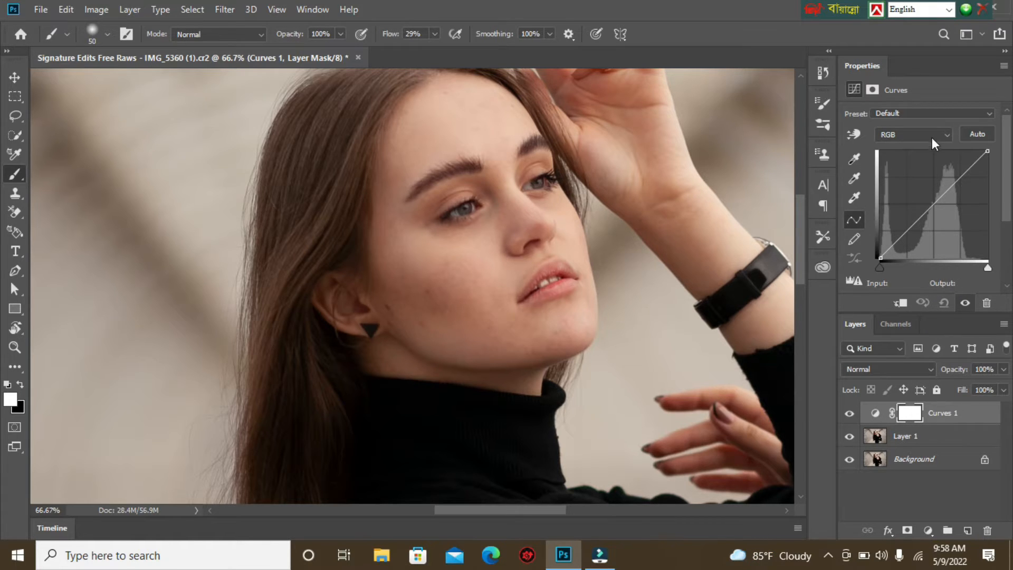
pyautogui.click(946, 133)
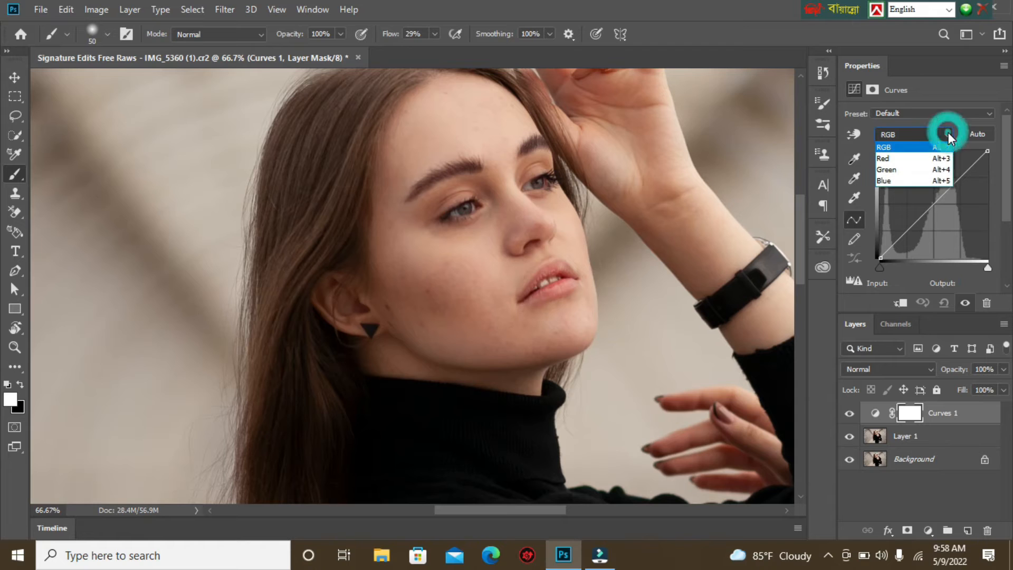
pyautogui.click(900, 164)
pyautogui.click(936, 200)
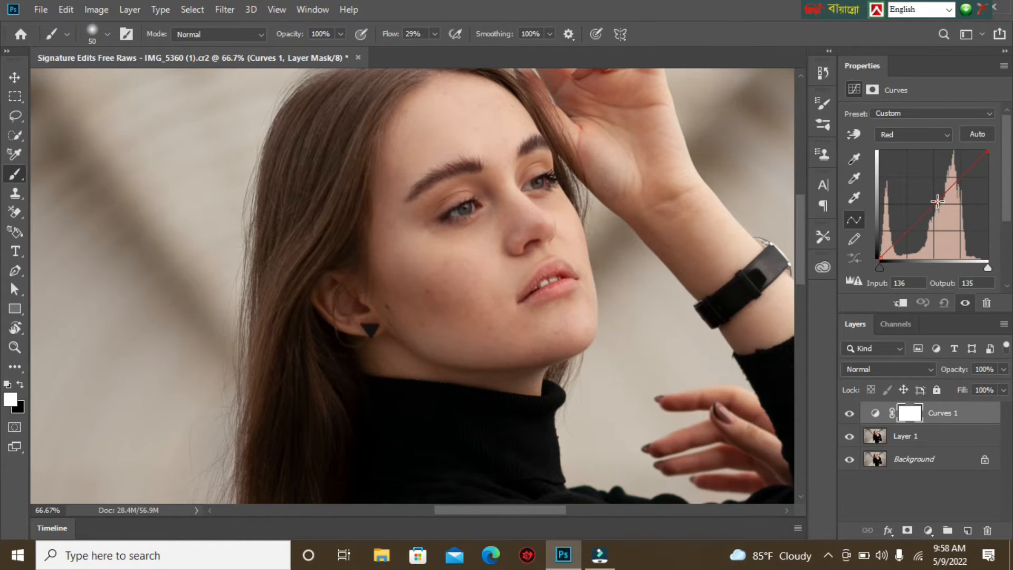
pyautogui.moveTo(937, 201); pyautogui.dragTo(940, 201)
pyautogui.moveTo(941, 201); pyautogui.dragTo(941, 199)
pyautogui.moveTo(940, 200); pyautogui.dragTo(939, 201)
# Add a Levels adjustment layer and set the RGB midtone level to 0.94
pyautogui.hotkey('ctrl', '-')
pyautogui.hotkey('ctrl', '-')
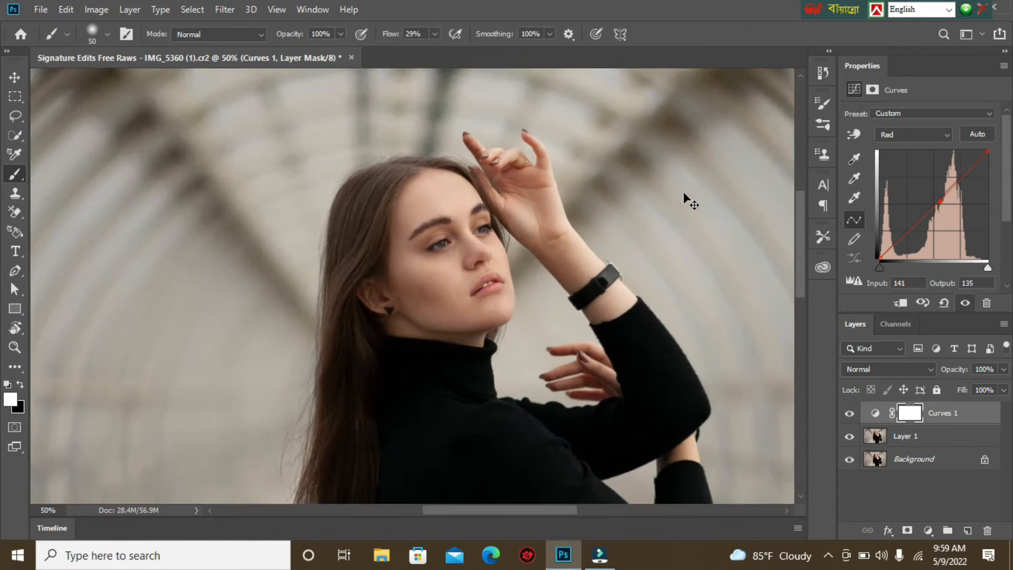
pyautogui.hotkey('ctrl', '-')
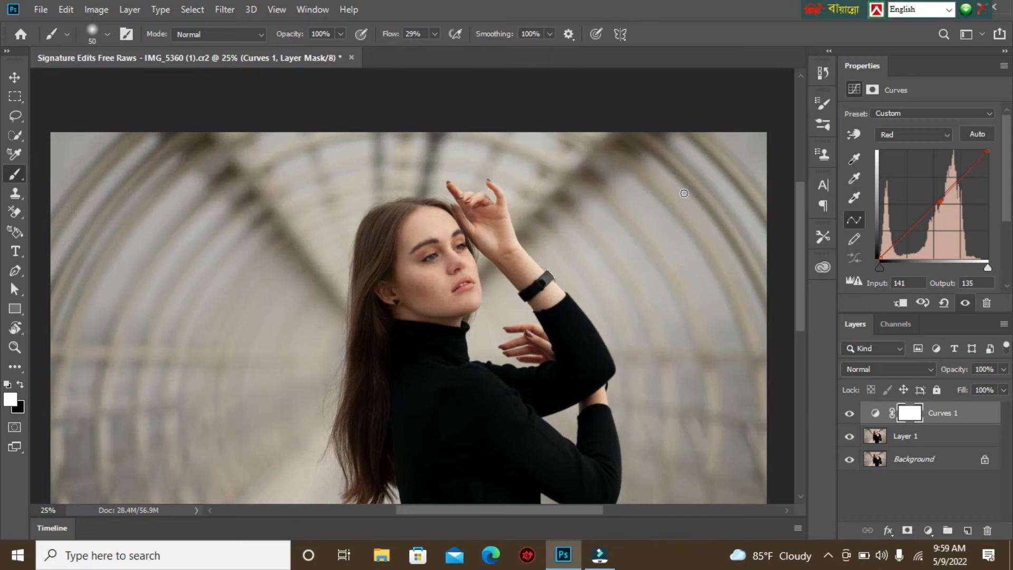
pyautogui.moveTo(546, 312); pyautogui.dragTo(537, 226)
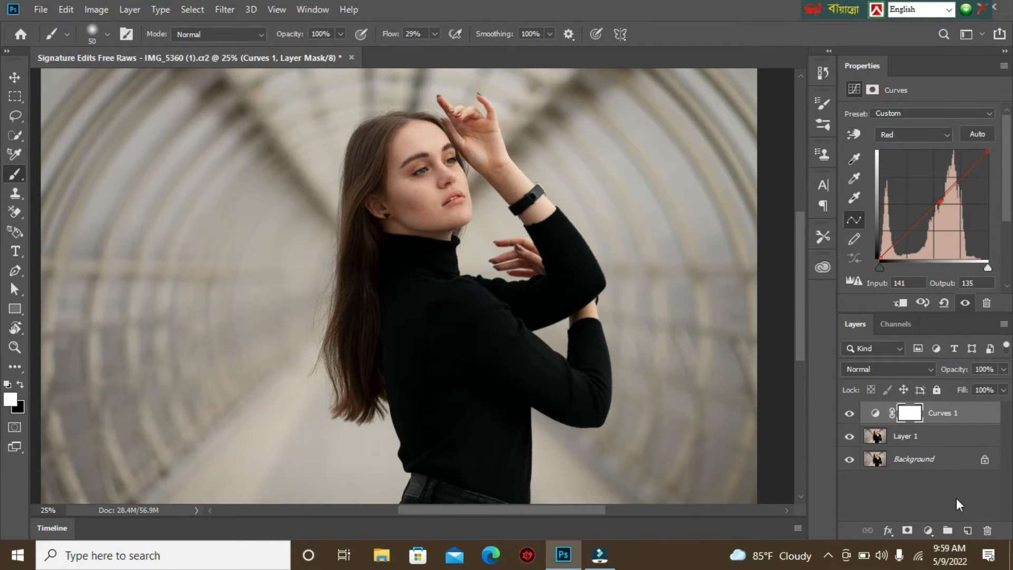
pyautogui.click(928, 530)
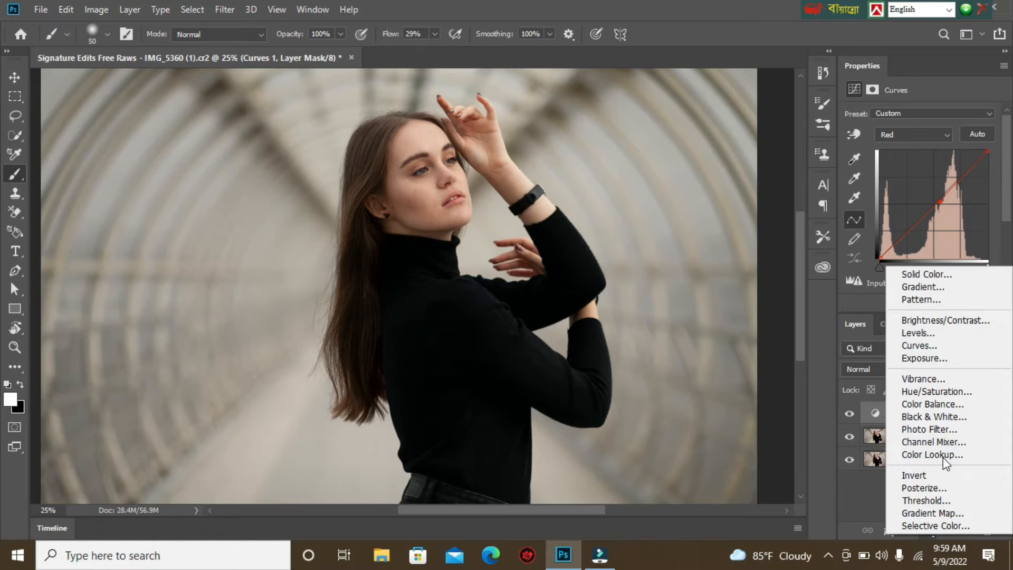
pyautogui.click(947, 333)
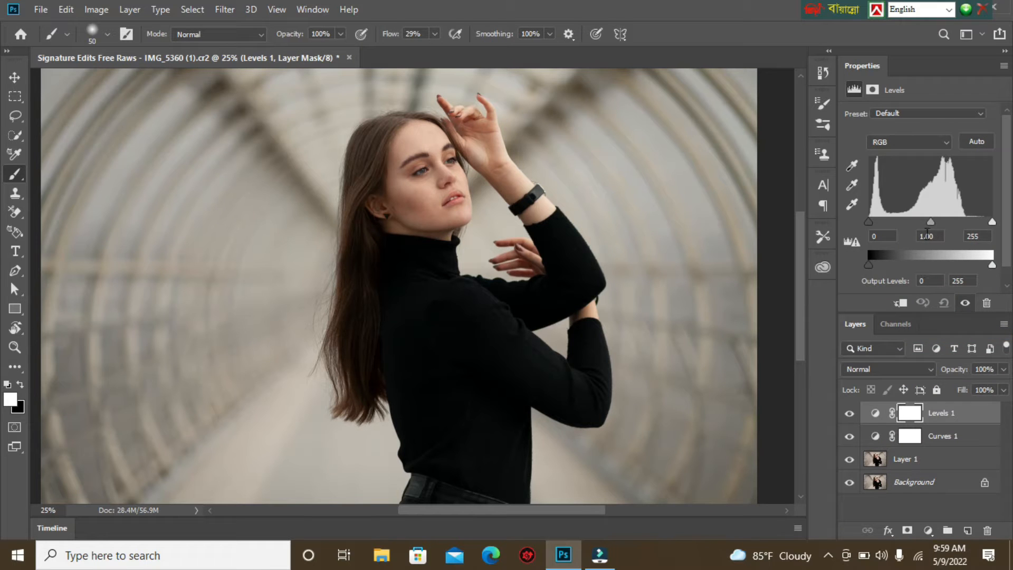
pyautogui.moveTo(930, 224); pyautogui.dragTo(932, 224)
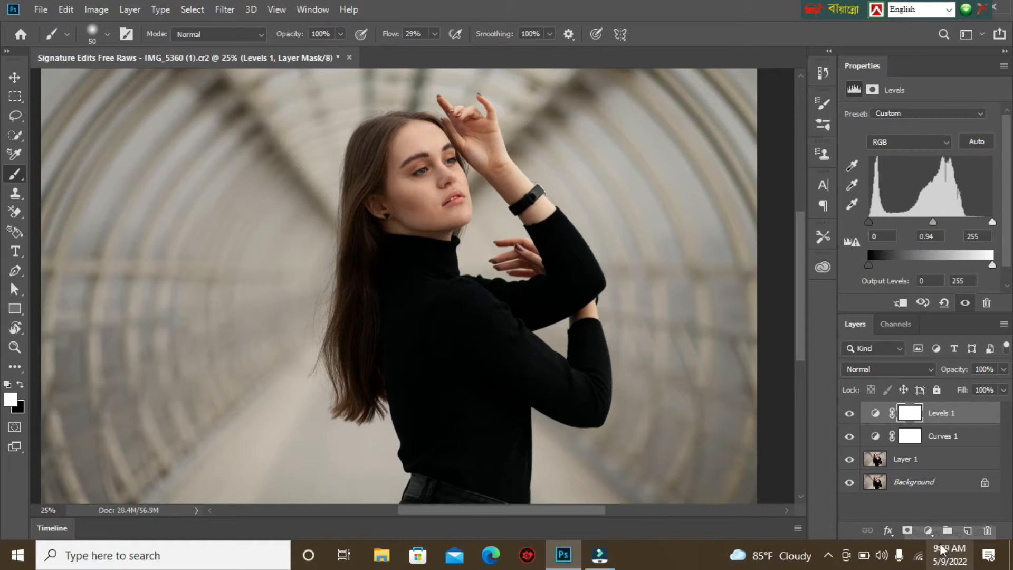
# Add a Brightness/Contrast adjustment layer with Use Legacy enabled, slightly raise the contrast and fine-tune the brightness
pyautogui.click(928, 530)
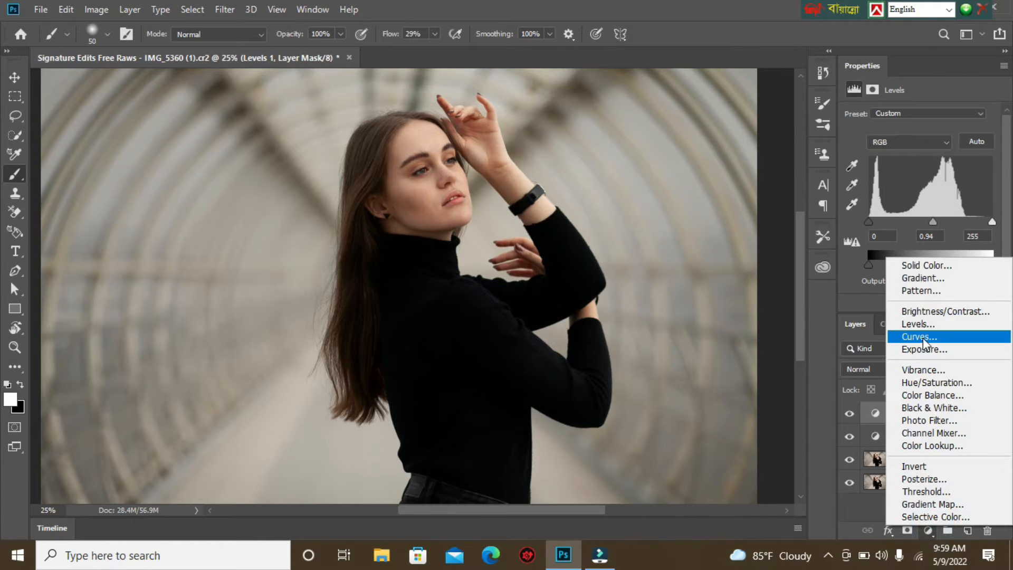
pyautogui.click(929, 312)
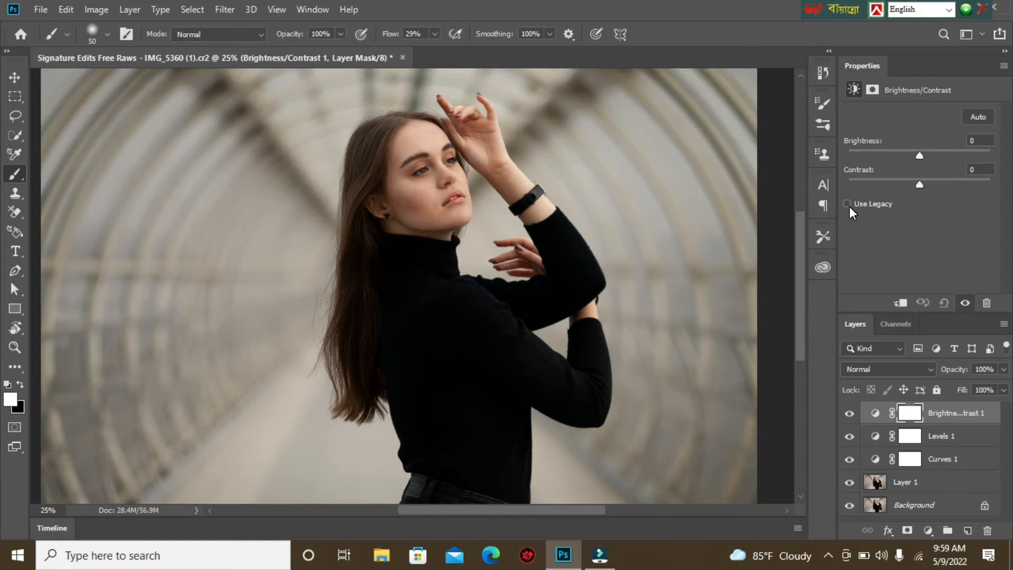
pyautogui.click(923, 184)
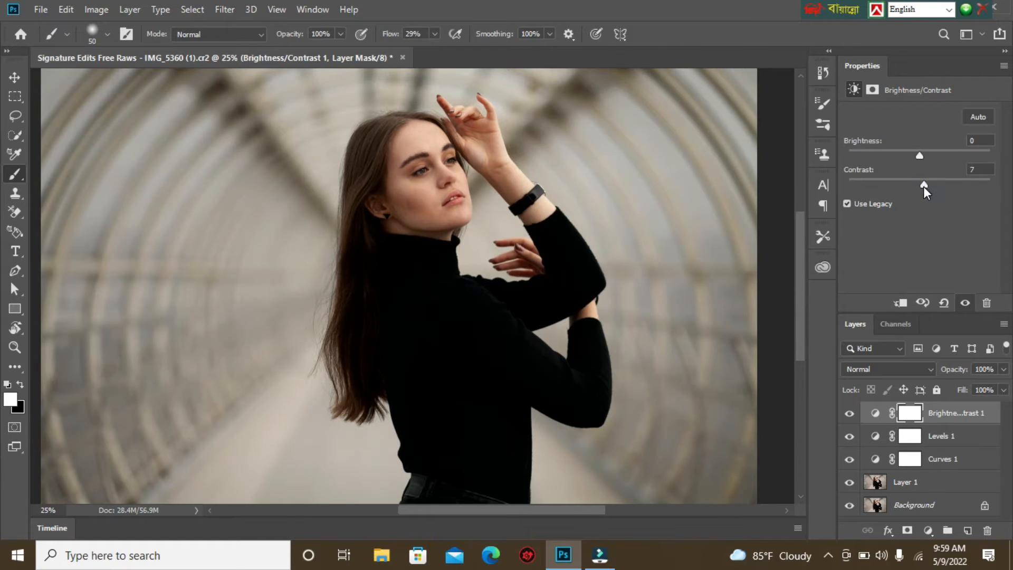
pyautogui.click(922, 186)
pyautogui.click(917, 153)
# Group the Brightness/Contrast, Levels and Curves layers and toggle the group's visibility to compare before and after
pyautogui.keyDown('shift'); pyautogui.click(943, 436); pyautogui.keyUp('shift')
pyautogui.keyDown('shift'); pyautogui.click(944, 459); pyautogui.keyUp('shift')
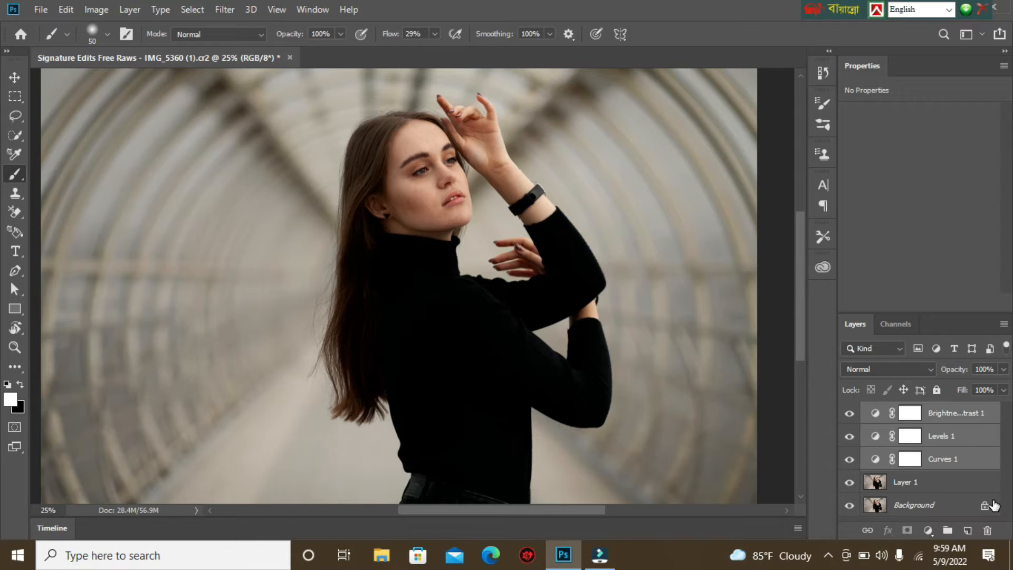
pyautogui.hotkey('ctrl', 'g')
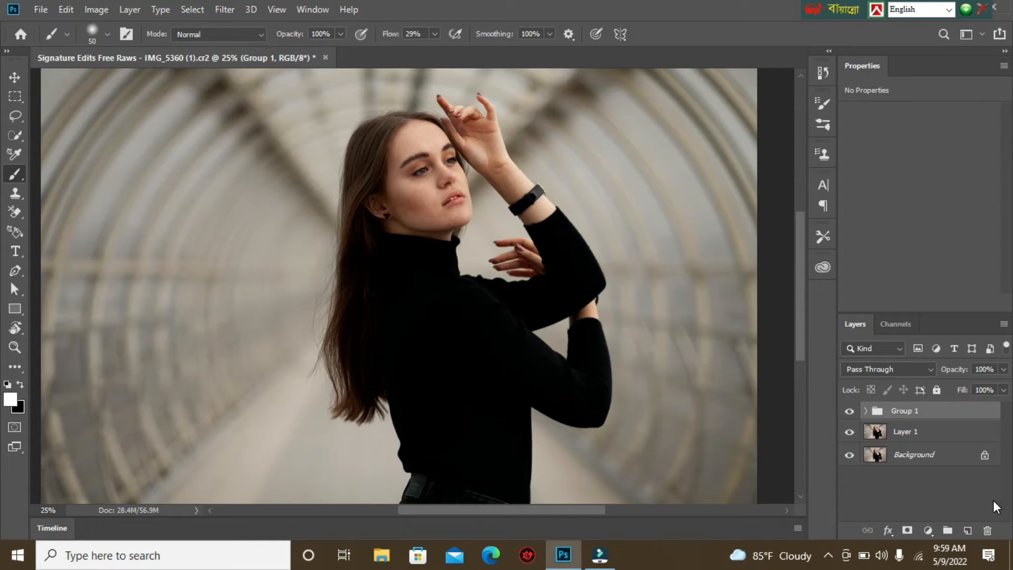
pyautogui.click(850, 411)
pyautogui.click(849, 411)
pyautogui.click(849, 411)
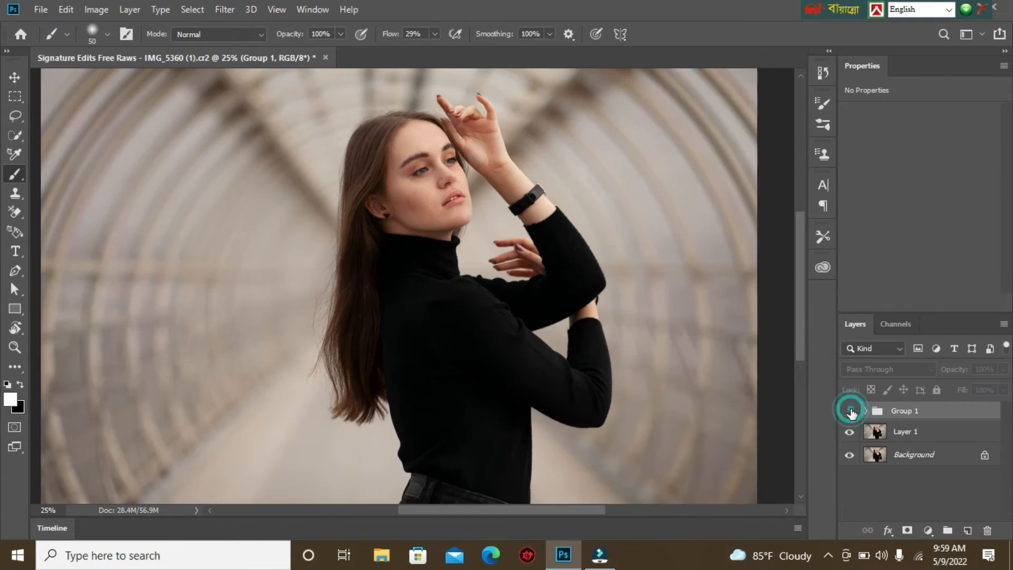
pyautogui.click(849, 412)
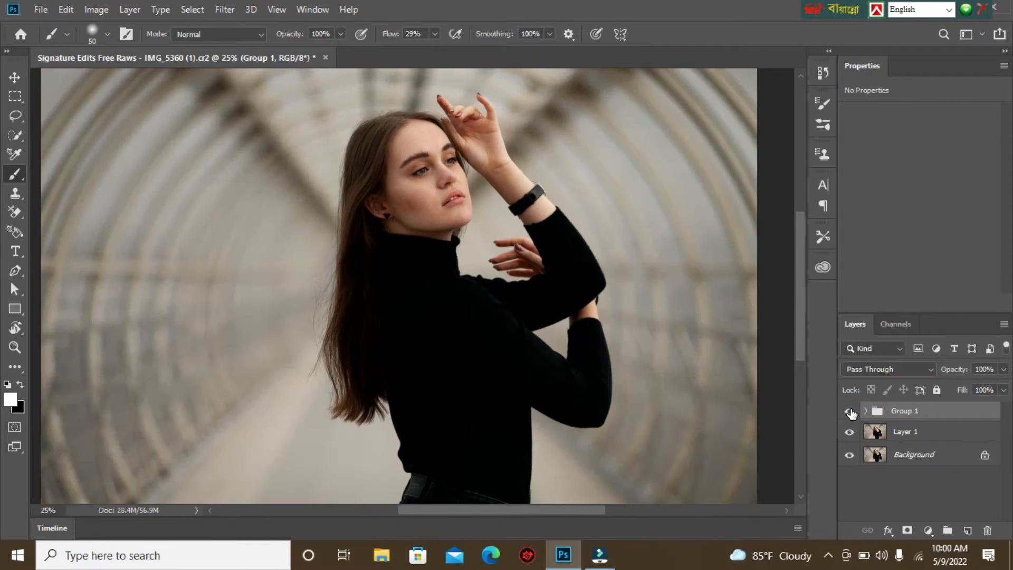
# Stamp all visible layers into a new merged layer above Group 1
pyautogui.hotkey('ctrl', 'shift', 'alt', 'e')
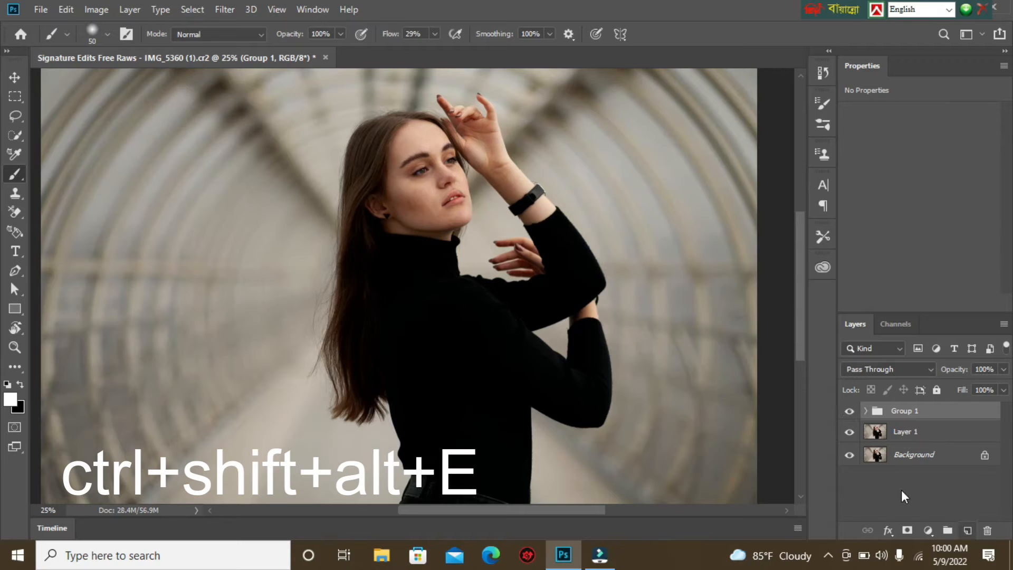
pyautogui.click(907, 432)
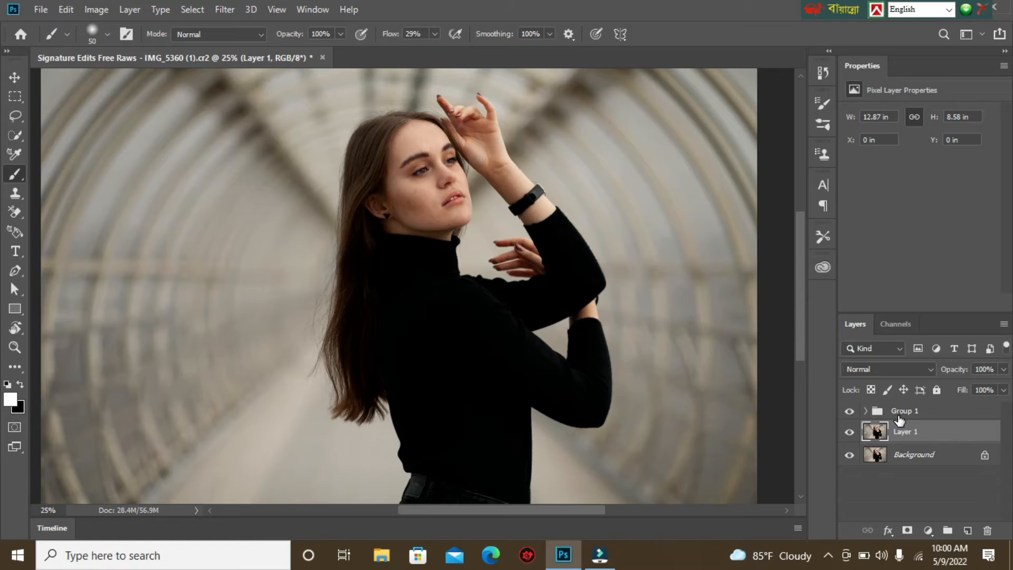
pyautogui.click(900, 414)
pyautogui.hotkey('ctrl', 'shift', 'alt', 'e')
# Group Group 1 and Layer 1 together beneath the merged layer and hide the new group
pyautogui.click(849, 434)
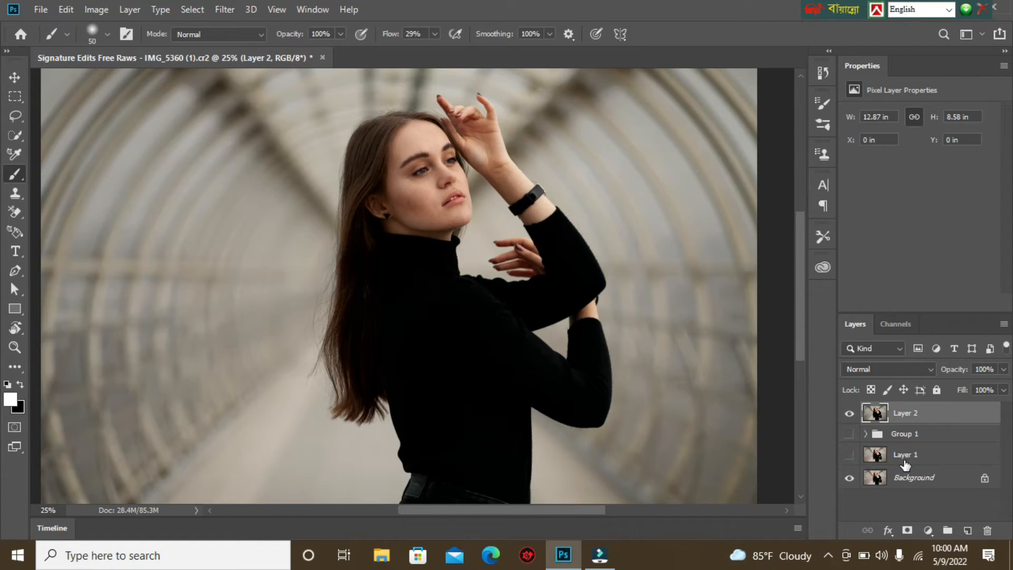
pyautogui.click(848, 456)
pyautogui.click(849, 434)
pyautogui.keyDown('ctrl'); pyautogui.click(904, 439); pyautogui.keyUp('ctrl')
pyautogui.keyDown('ctrl'); pyautogui.click(912, 455); pyautogui.keyUp('ctrl')
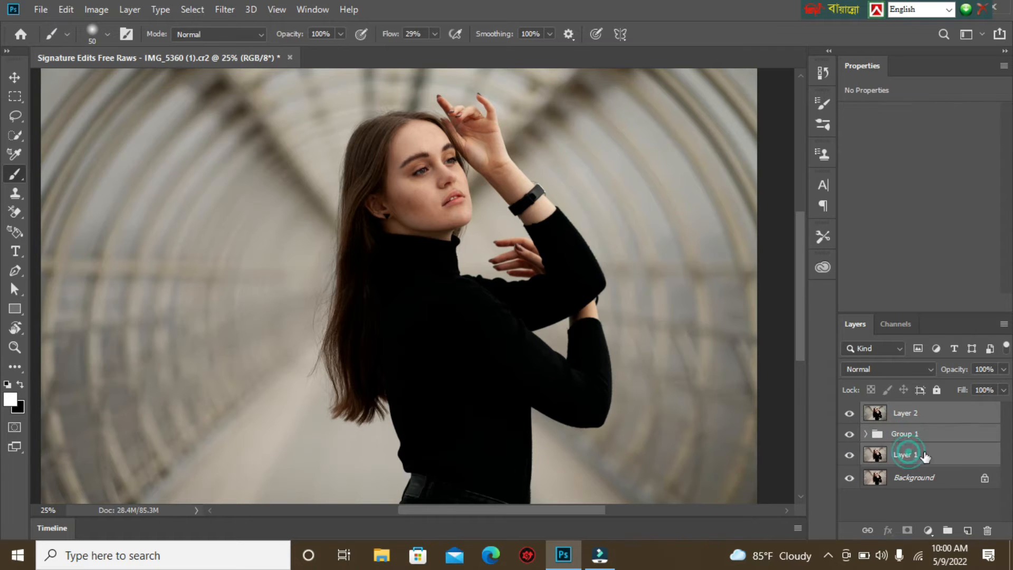
pyautogui.keyDown('ctrl'); pyautogui.click(937, 415); pyautogui.keyUp('ctrl')
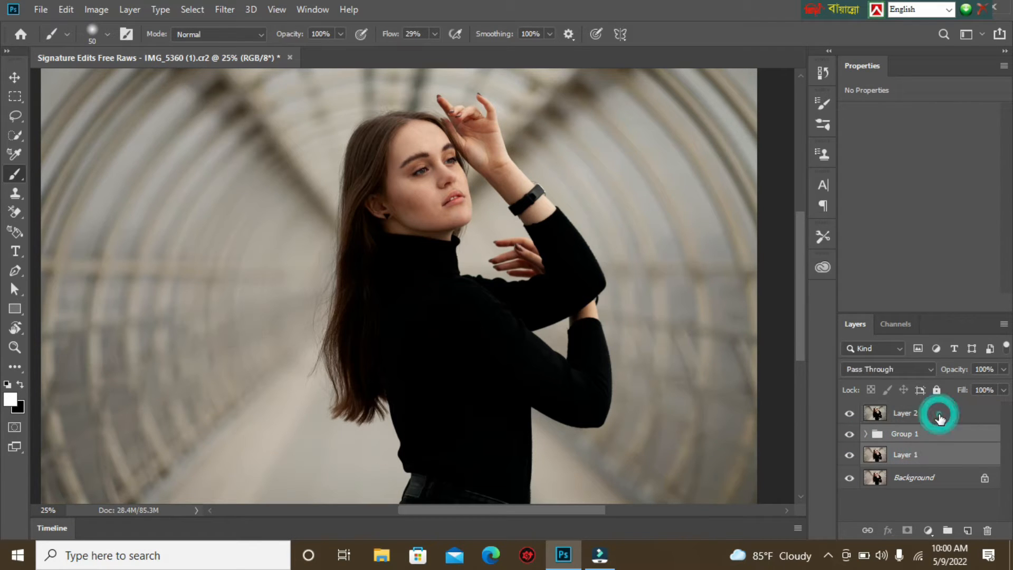
pyautogui.hotkey('ctrl', 'g')
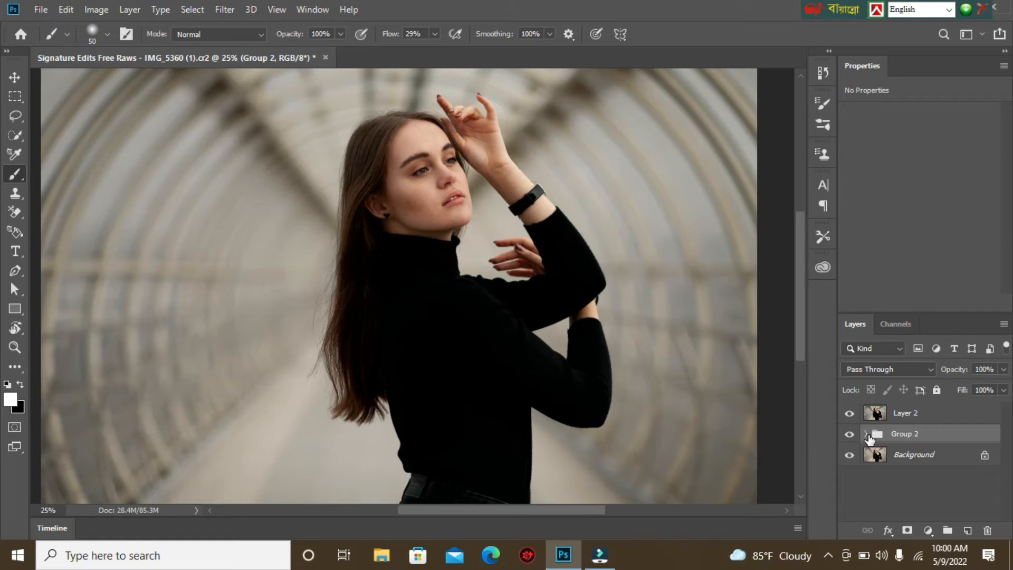
pyautogui.click(847, 434)
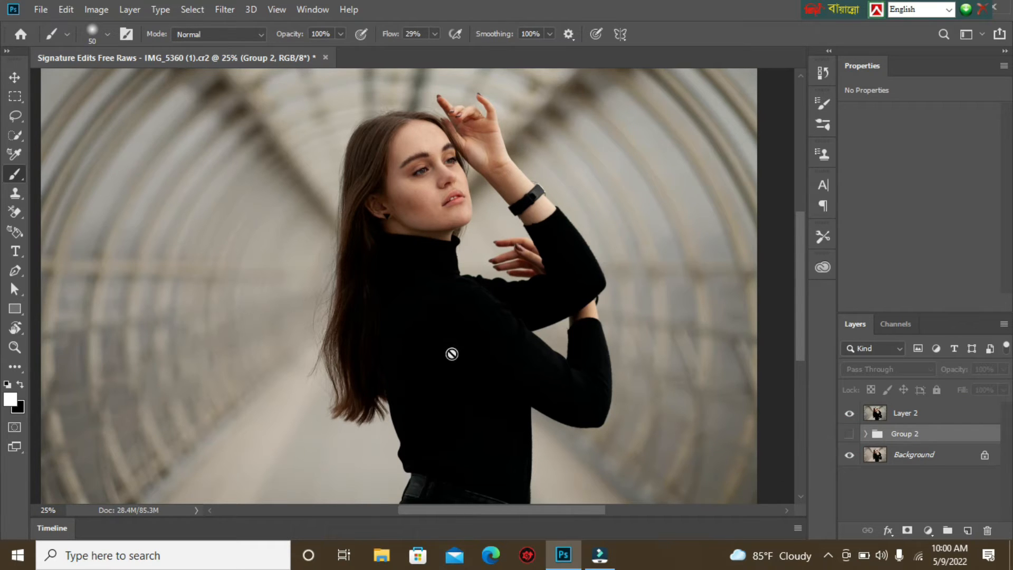
# Select Layer 2 and activate the Spot Healing Brush for retouching the woman's face
pyautogui.scroll(3, 451, 354)
pyautogui.press('space')
pyautogui.moveTo(430, 234); pyautogui.dragTo(380, 432)
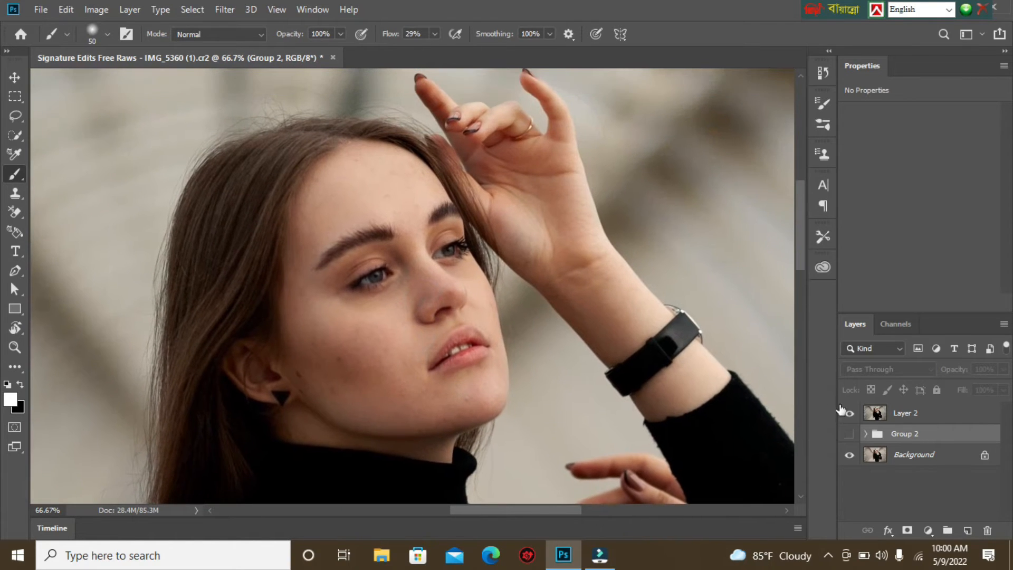
pyautogui.click(897, 412)
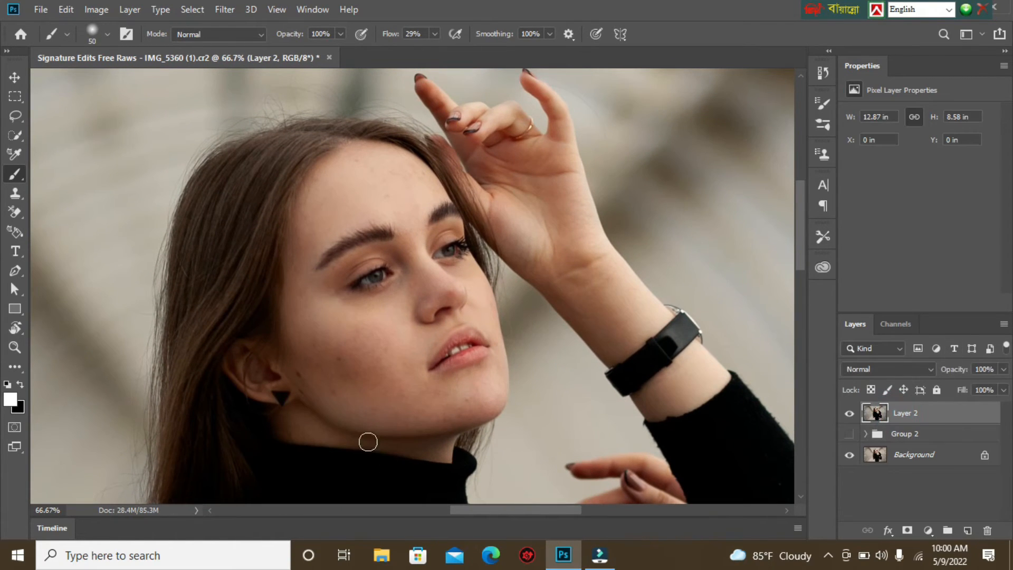
pyautogui.press('space')
pyautogui.moveTo(363, 376); pyautogui.dragTo(436, 343)
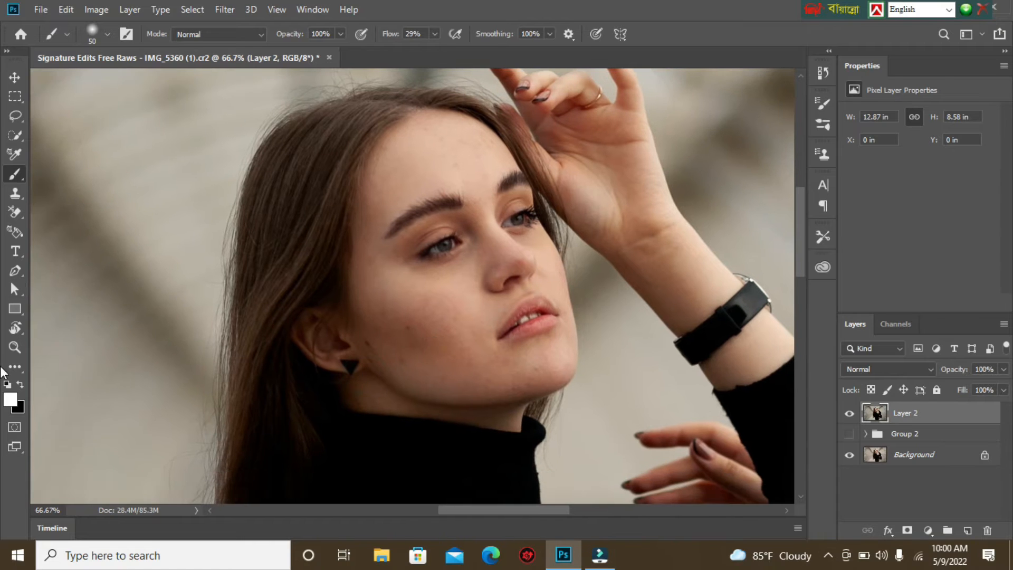
pyautogui.click(14, 366)
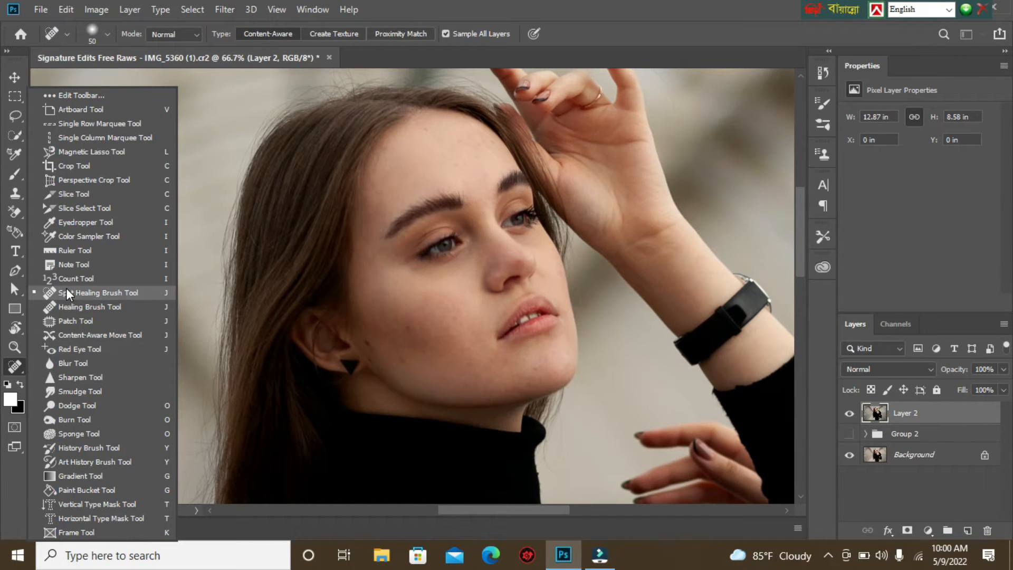
pyautogui.click(95, 295)
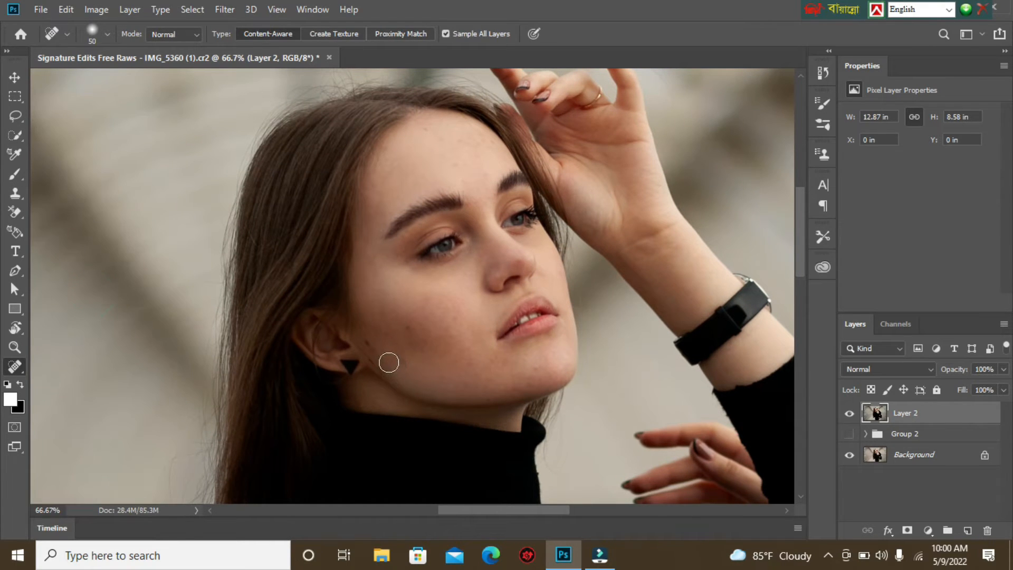
# Remove the moles and blemishes on the cheek, beside the ear and near the mouth using a size 50 healing brush
pyautogui.hotkey('ctrl', '+')
pyautogui.hotkey('ctrl', '+')
pyautogui.press('space')
pyautogui.moveTo(390, 400); pyautogui.dragTo(376, 304)
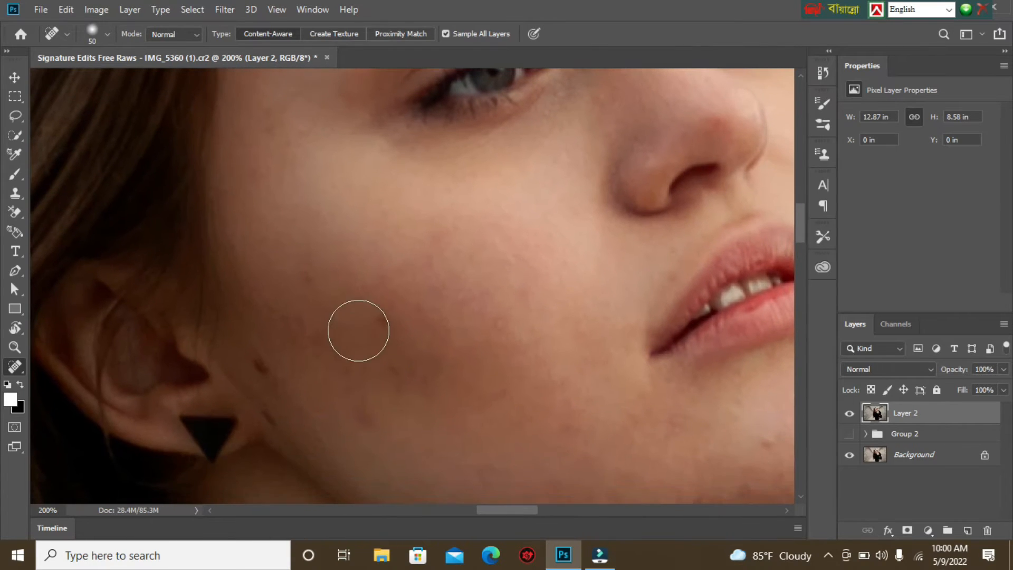
pyautogui.click(374, 325)
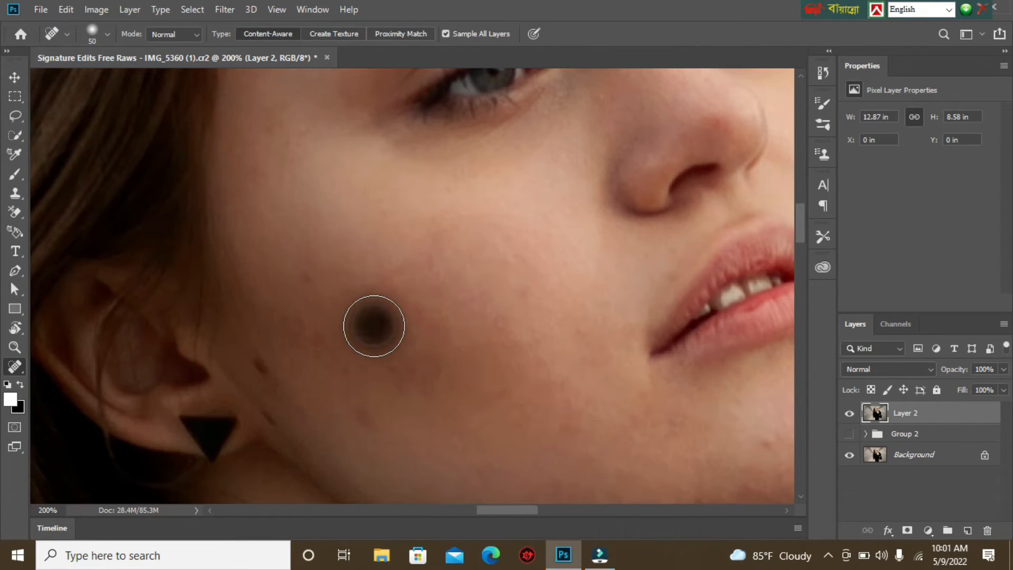
pyautogui.moveTo(255, 362); pyautogui.dragTo(256, 392)
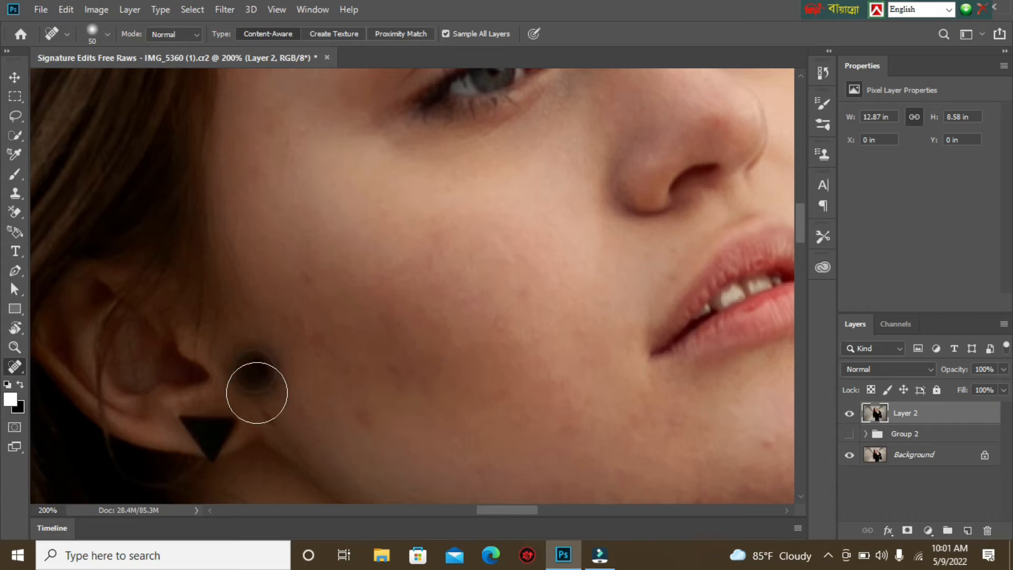
pyautogui.click(275, 418)
pyautogui.click(275, 416)
pyautogui.click(357, 413)
pyautogui.click(314, 339)
pyautogui.click(529, 291)
pyautogui.click(764, 436)
# Heal further blemishes across the rest of the face with the size 50 healing brush
pyautogui.press('space')
pyautogui.moveTo(599, 235); pyautogui.dragTo(511, 564)
pyautogui.moveTo(504, 269)
pyautogui.mouseDown()
pyautogui.moveTo(502, 369)
pyautogui.moveTo(340, 70)
pyautogui.mouseUp()
pyautogui.click(446, 264)
pyautogui.click(349, 161)
pyautogui.click(543, 194)
pyautogui.click(504, 220)
pyautogui.press('space')
pyautogui.moveTo(373, 379)
pyautogui.mouseDown()
pyautogui.moveTo(422, 303)
pyautogui.moveTo(422, 128)
pyautogui.mouseUp()
pyautogui.click(188, 260)
pyautogui.click(485, 388)
pyautogui.press('space')
pyautogui.moveTo(601, 338); pyautogui.dragTo(510, 405)
pyautogui.moveTo(393, 86); pyautogui.dragTo(445, 335)
pyautogui.click(445, 335)
pyautogui.press('space')
pyautogui.moveTo(372, 127); pyautogui.dragTo(430, 303)
# Reduce the healing brush to size 15 and retouch the finer facial spots, working down to the chin
pyautogui.press('[')
pyautogui.press('[')
pyautogui.press('[')
pyautogui.press('[')
pyautogui.press('[')
pyautogui.press('[')
pyautogui.press('[')
pyautogui.click(448, 296)
pyautogui.press('space')
pyautogui.moveTo(364, 208); pyautogui.dragTo(400, 316)
pyautogui.press('space')
pyautogui.moveTo(287, 311)
pyautogui.mouseDown()
pyautogui.moveTo(352, 132)
pyautogui.moveTo(377, 21)
pyautogui.mouseUp()
pyautogui.press('space')
pyautogui.moveTo(369, 412); pyautogui.dragTo(362, 192)
pyautogui.moveTo(585, 438); pyautogui.dragTo(477, 305)
pyautogui.moveTo(567, 320); pyautogui.dragTo(458, 343)
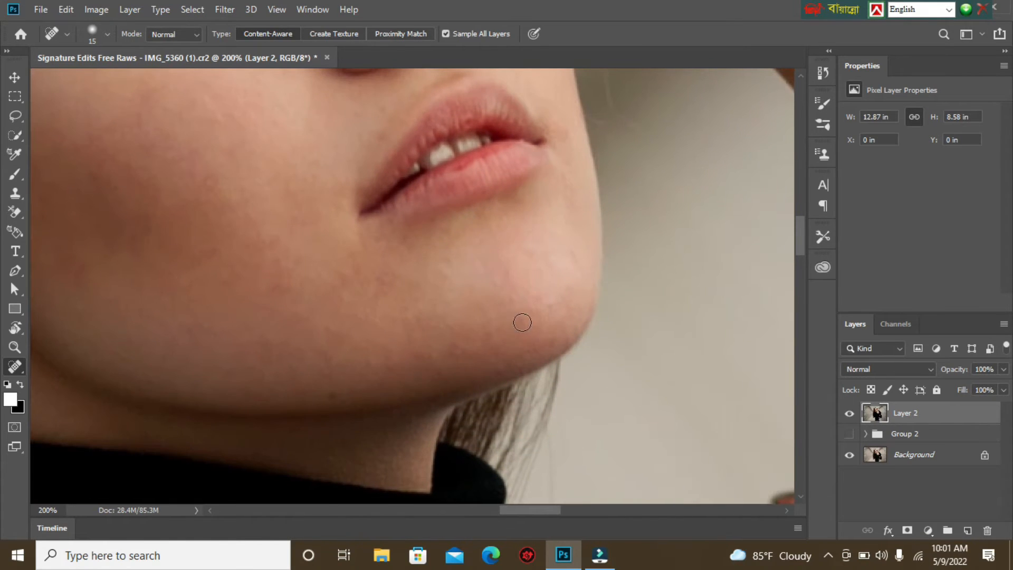
# Enlarge the healing brush to size 30 and heal the small blemishes on the forehead and around the brows
pyautogui.press(']')
pyautogui.press(']')
pyautogui.press(']')
pyautogui.moveTo(474, 248); pyautogui.dragTo(554, 326)
pyautogui.moveTo(247, 111); pyautogui.dragTo(369, 363)
pyautogui.moveTo(494, 124); pyautogui.dragTo(462, 345)
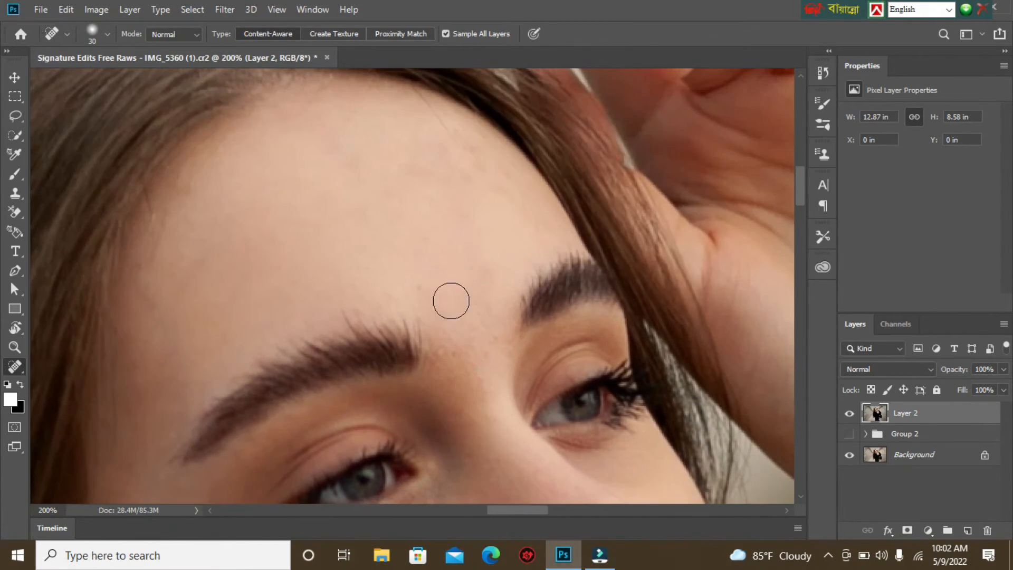
pyautogui.click(188, 253)
pyautogui.moveTo(232, 292); pyautogui.dragTo(351, 91)
pyautogui.moveTo(258, 330)
pyautogui.mouseDown()
pyautogui.moveTo(258, 253)
pyautogui.moveTo(284, 149)
pyautogui.moveTo(272, 83)
pyautogui.mouseUp()
pyautogui.moveTo(468, 172); pyautogui.dragTo(299, 357)
pyautogui.moveTo(359, 168); pyautogui.dragTo(253, 375)
pyautogui.moveTo(115, 161); pyautogui.dragTo(295, 79)
pyautogui.moveTo(371, 267); pyautogui.dragTo(432, 388)
pyautogui.click(452, 302)
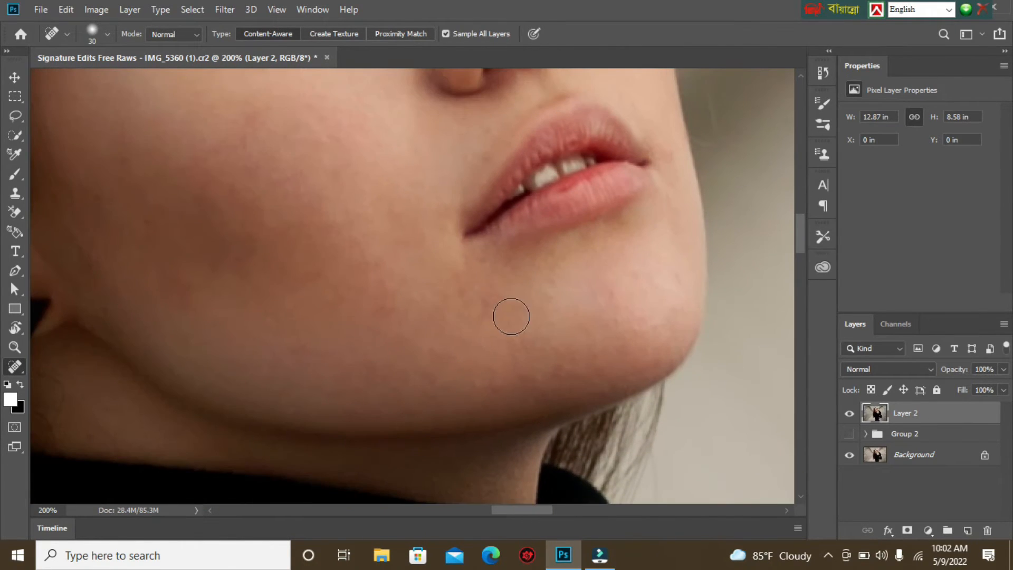
# Heal the remaining small spots on the cheek, jaw and chin
pyautogui.moveTo(365, 303); pyautogui.dragTo(392, 310)
pyautogui.moveTo(432, 206); pyautogui.dragTo(441, 350)
pyautogui.moveTo(206, 304); pyautogui.dragTo(284, 199)
pyautogui.moveTo(436, 319); pyautogui.dragTo(366, 225)
pyautogui.click(543, 331)
pyautogui.click(612, 322)
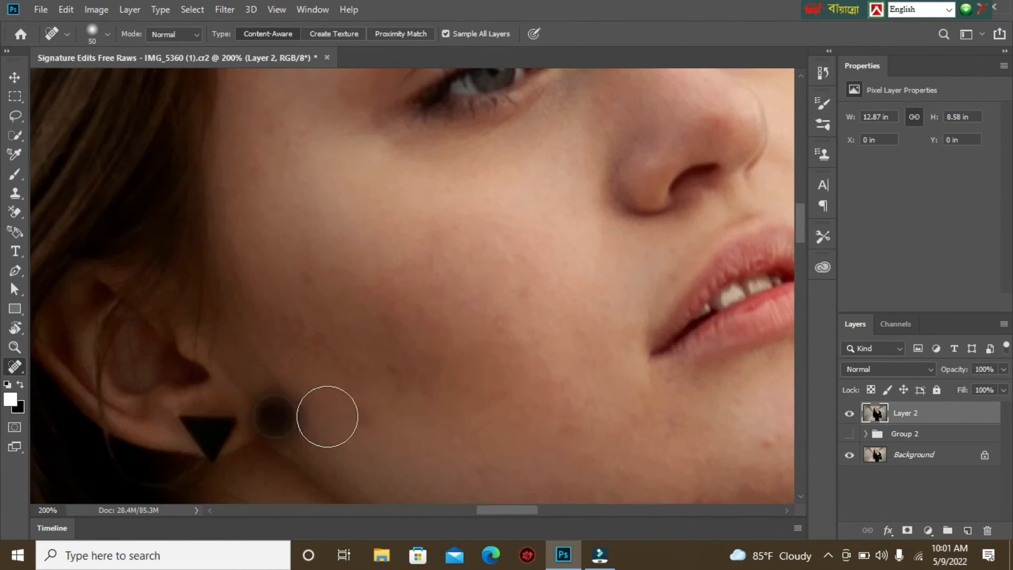
pyautogui.click(356, 410)
pyautogui.click(322, 340)
pyautogui.click(299, 332)
pyautogui.click(538, 287)
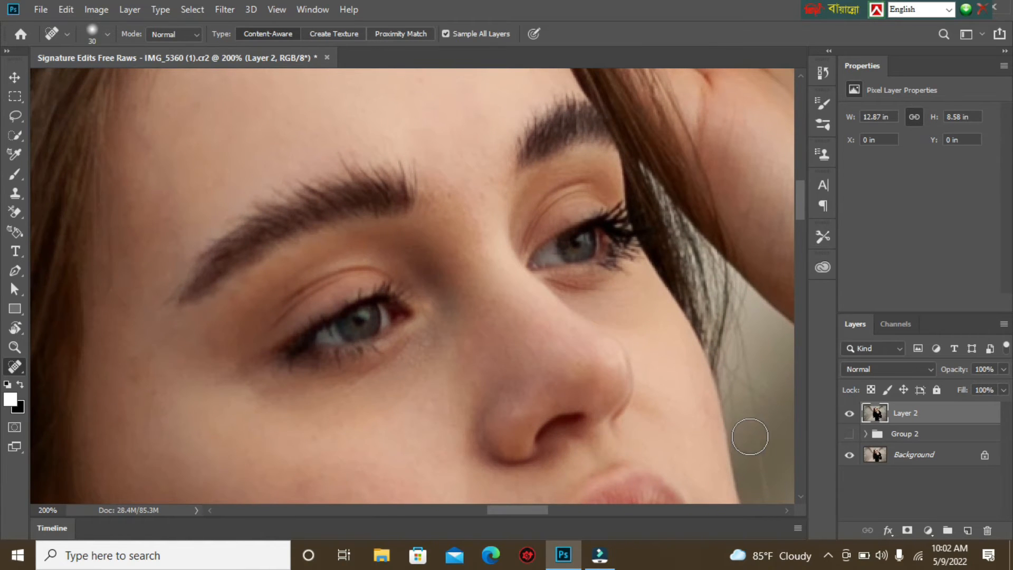
# Toggle Layer 2's visibility to compare the portrait before and after the skin retouching
pyautogui.hotkey('ctrl', '-')
pyautogui.hotkey('ctrl', '-')
pyautogui.hotkey('ctrl', '-')
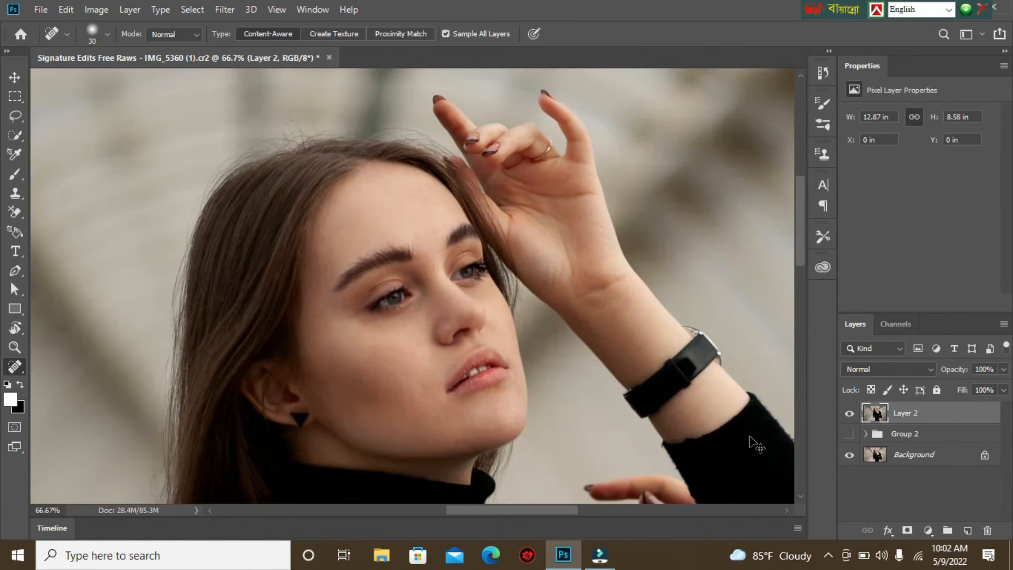
pyautogui.moveTo(649, 399); pyautogui.dragTo(647, 289)
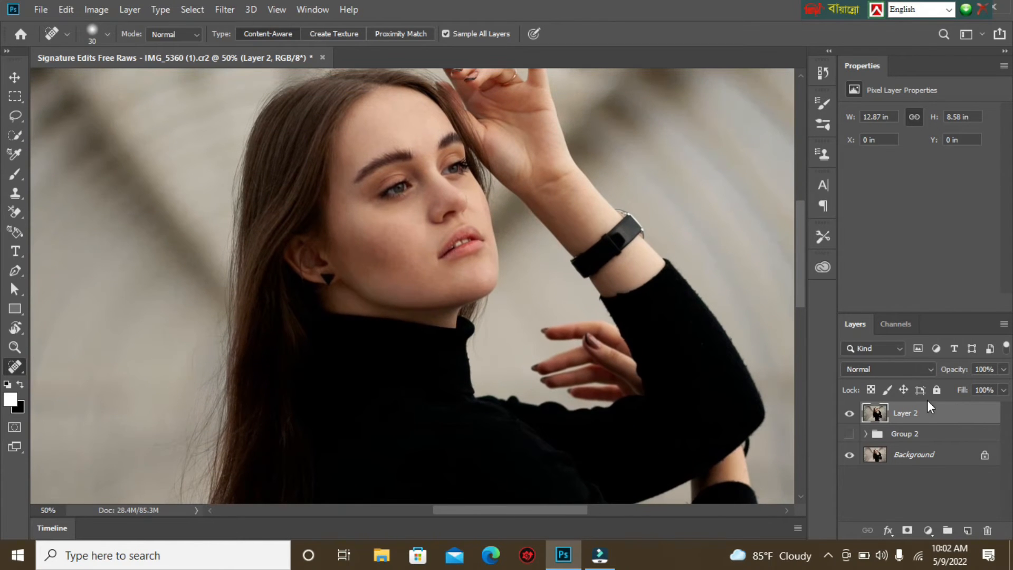
pyautogui.click(851, 415)
pyautogui.click(850, 415)
pyautogui.click(850, 415)
pyautogui.click(851, 416)
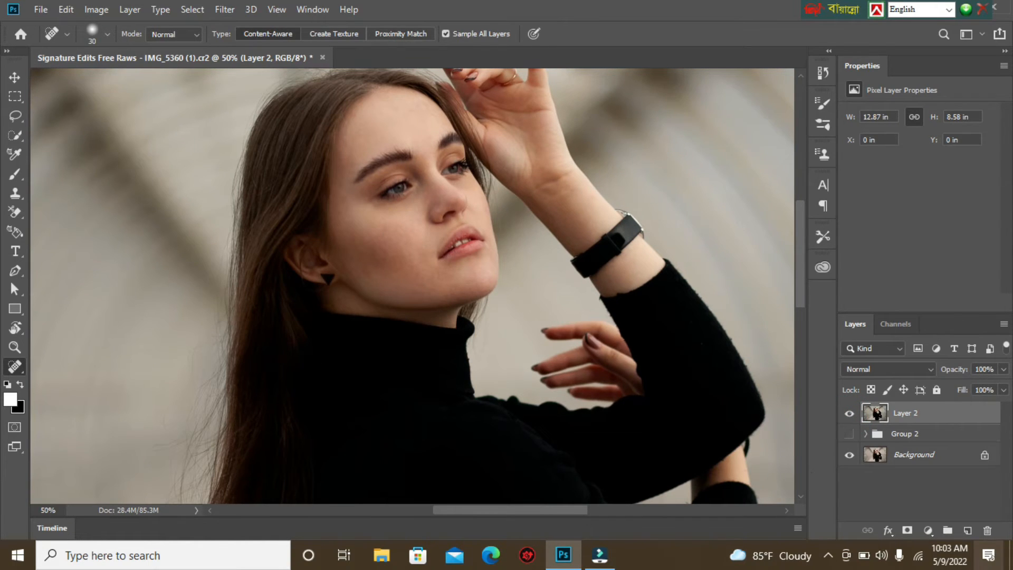
# Duplicate Layer 2 twice and convert both copies to smart objects
pyautogui.hotkey('ctrl', 'j')
pyautogui.hotkey('ctrl', 'j')
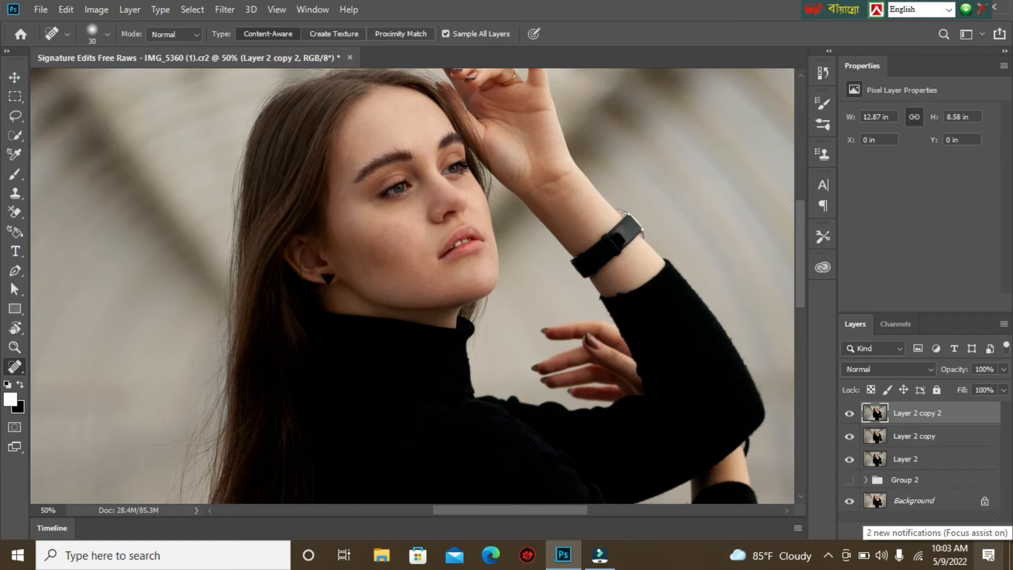
pyautogui.rightClick(909, 415)
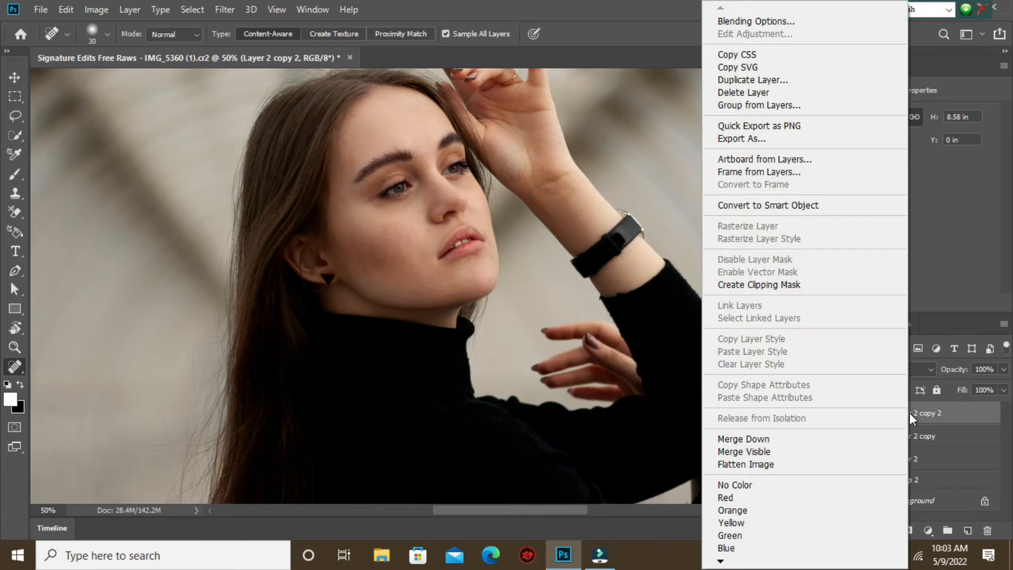
pyautogui.click(746, 205)
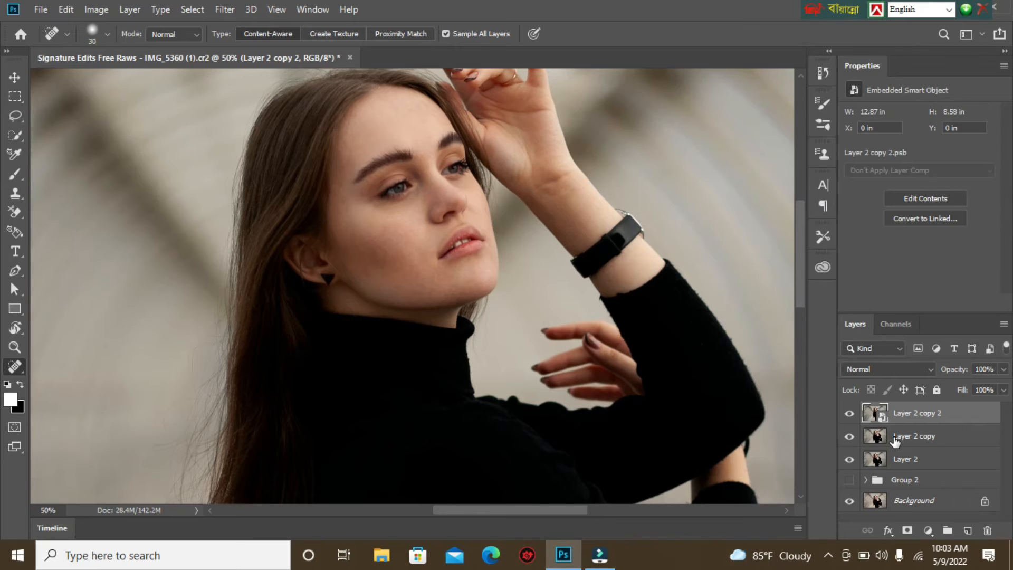
pyautogui.rightClick(893, 438)
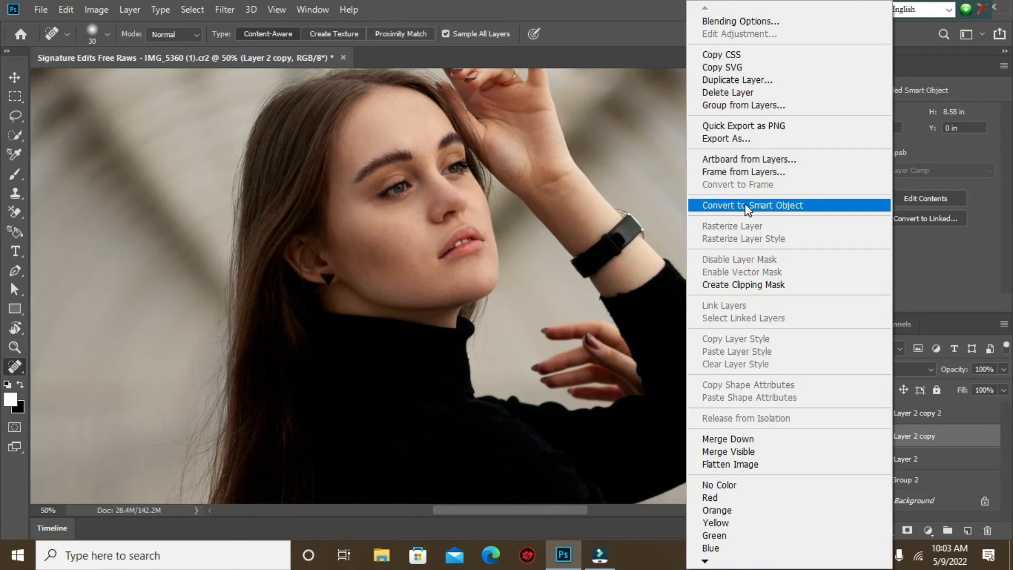
pyautogui.click(745, 206)
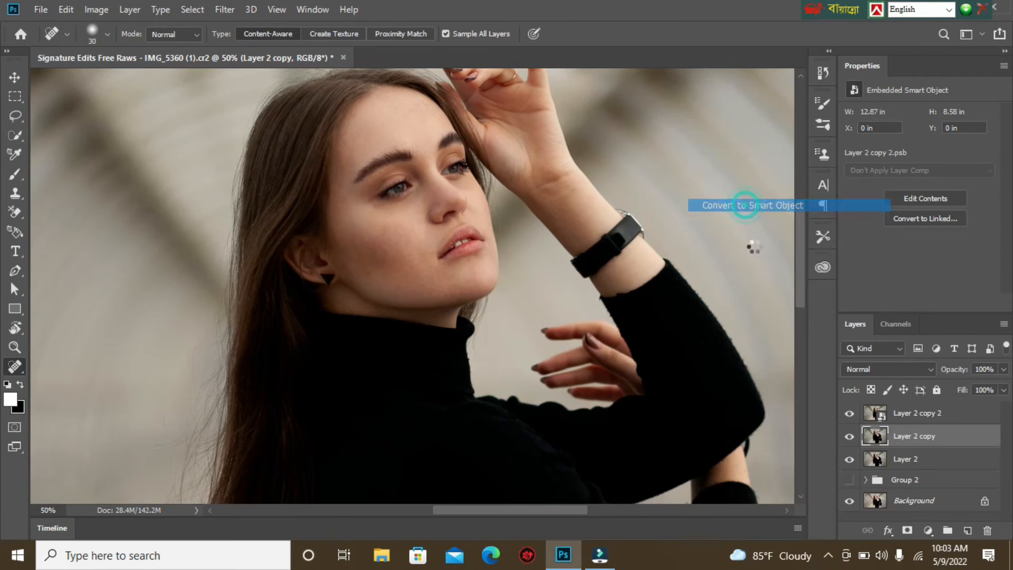
# Hide Layer 2 copy 2 and open the Gaussian Blur filter for Layer 2 copy
pyautogui.click(848, 415)
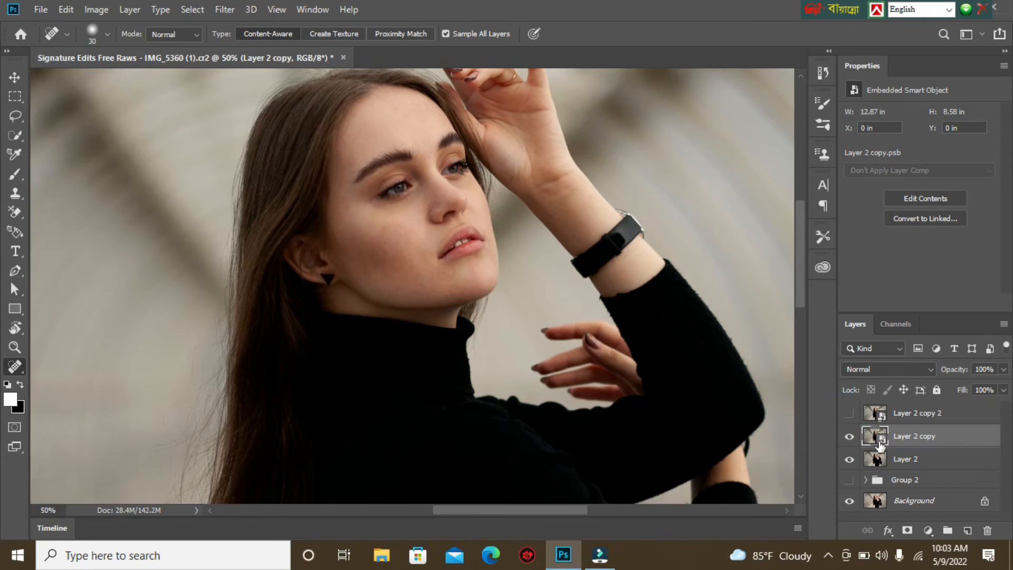
pyautogui.rightClick(924, 440)
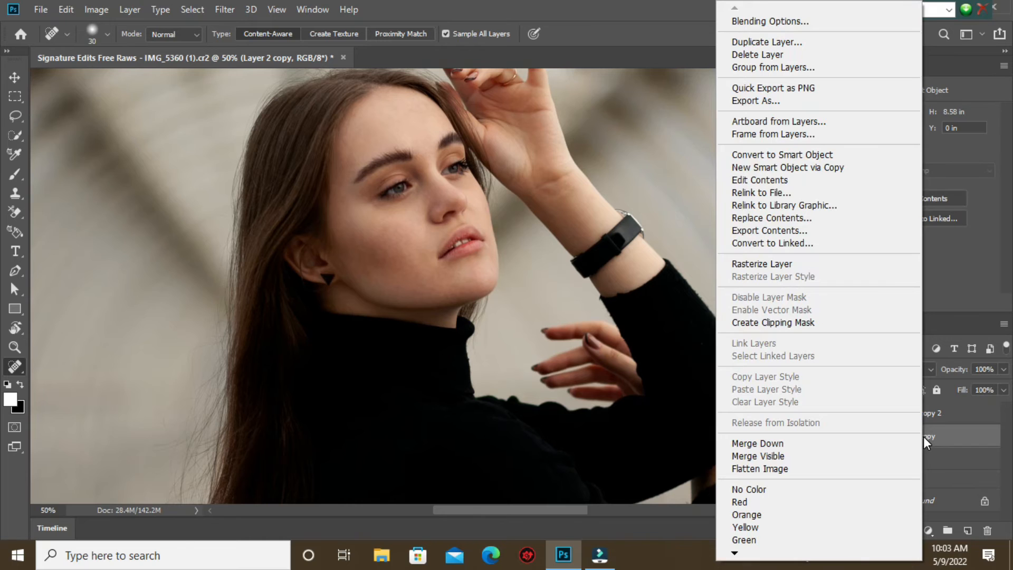
pyautogui.click(538, 435)
pyautogui.click(223, 8)
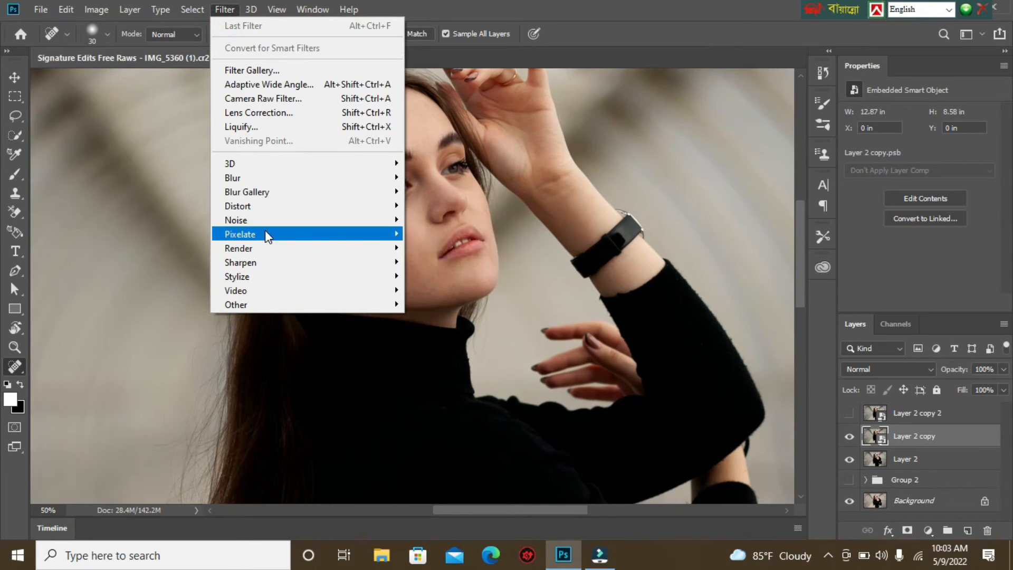
pyautogui.moveTo(269, 225)
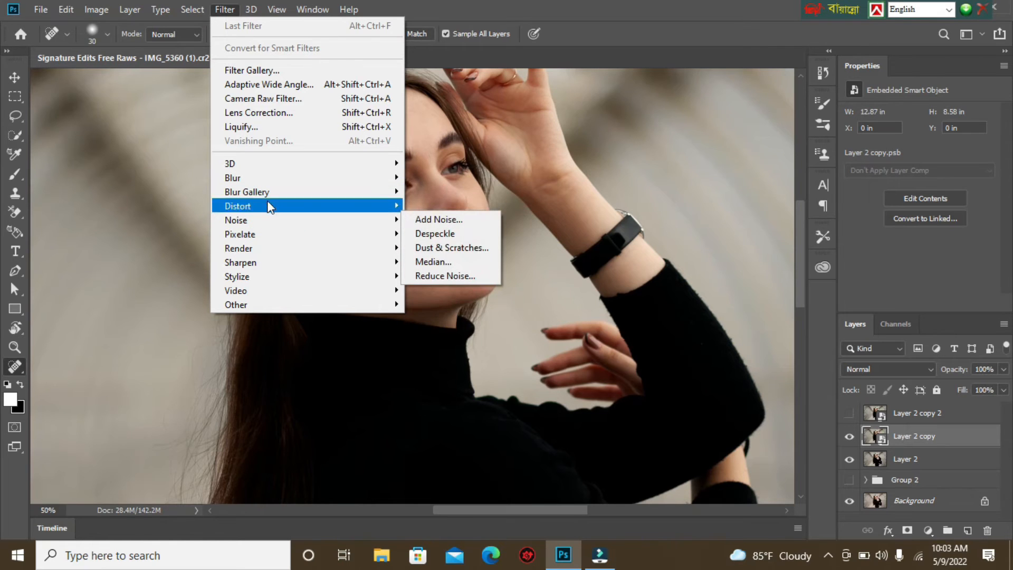
pyautogui.moveTo(261, 177)
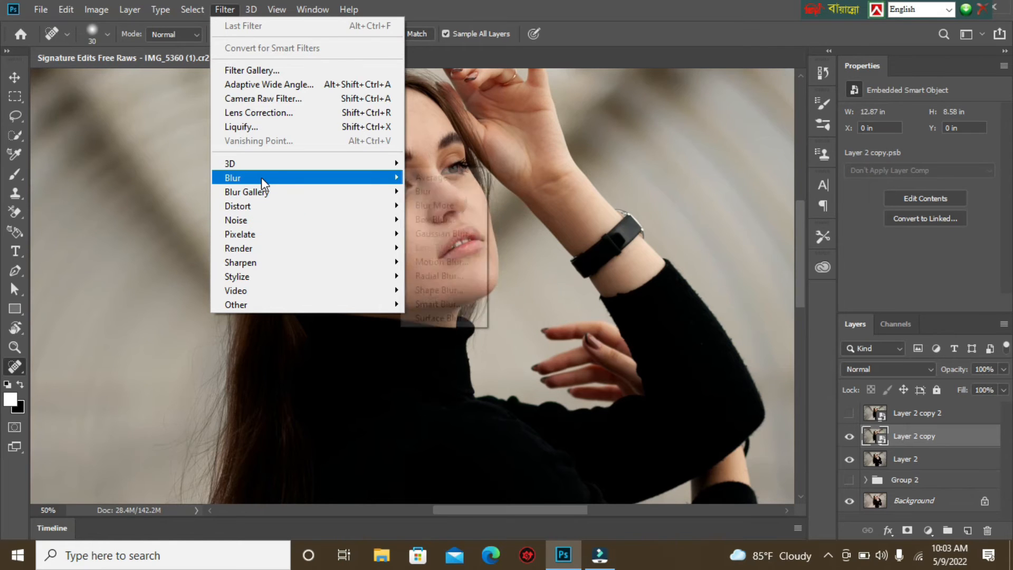
pyautogui.click(432, 234)
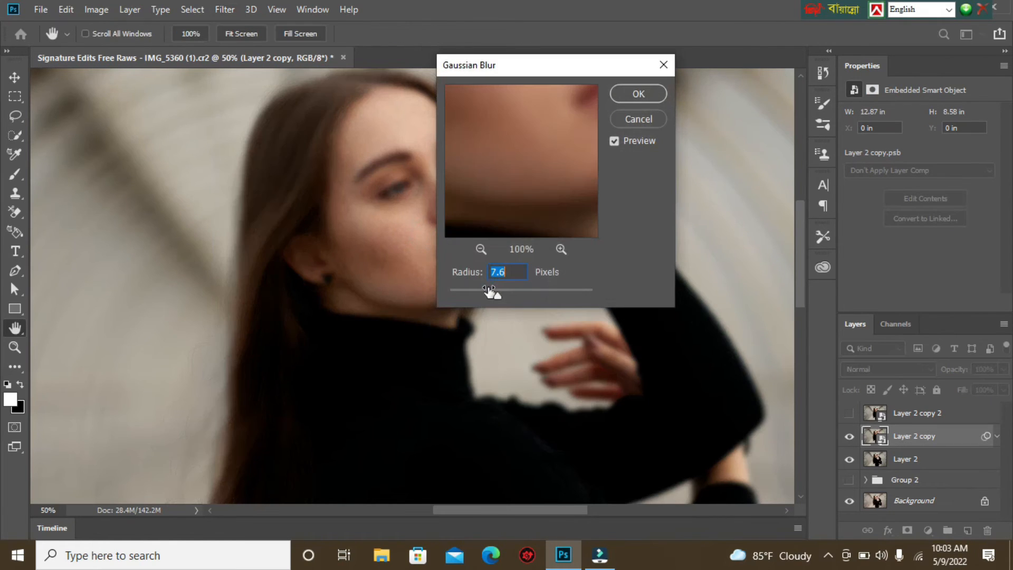
# Compare Gaussian Blur radii from 3.2 to 9.0 pixels on the cheek and apply the blur to Layer 2 copy
pyautogui.moveTo(492, 296); pyautogui.dragTo(483, 297)
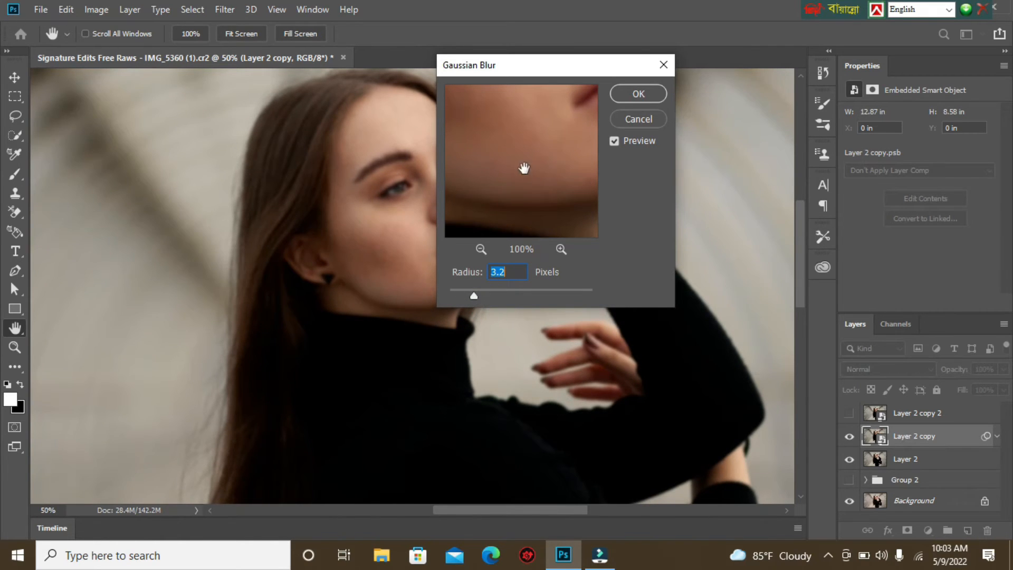
pyautogui.moveTo(515, 162); pyautogui.dragTo(512, 200)
pyautogui.moveTo(524, 161); pyautogui.dragTo(523, 194)
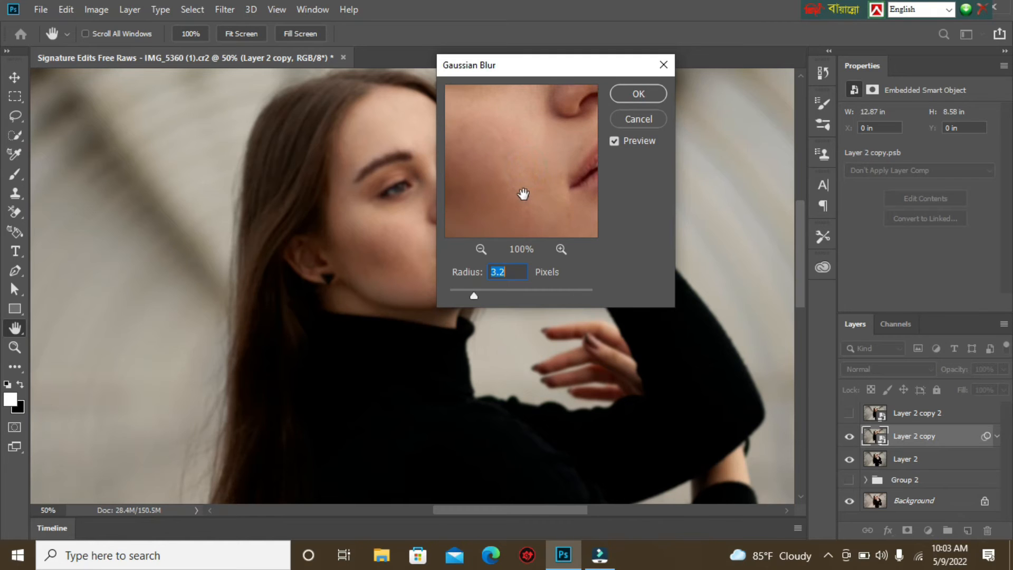
pyautogui.click(483, 295)
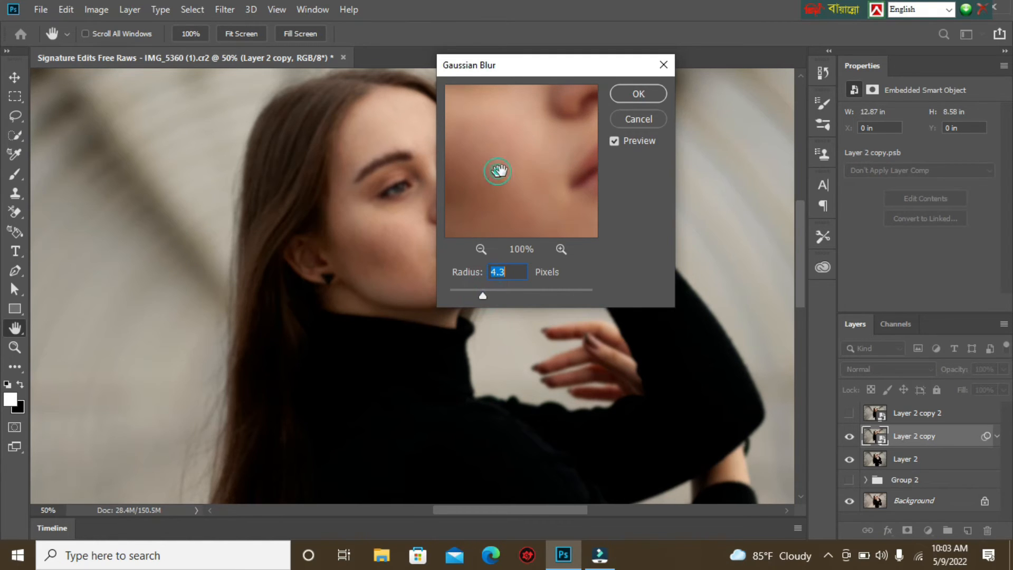
pyautogui.moveTo(497, 169); pyautogui.dragTo(522, 177)
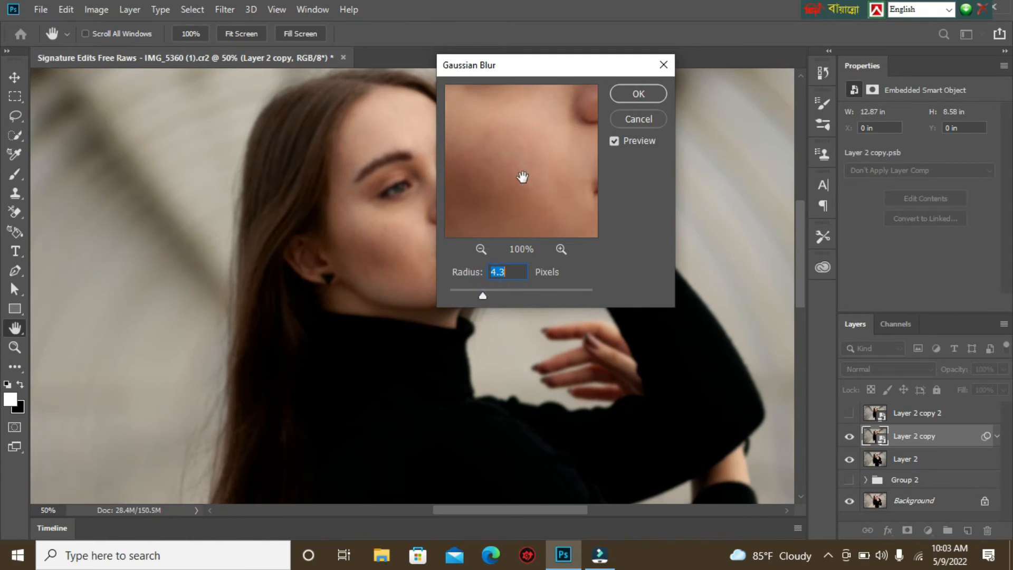
pyautogui.click(502, 294)
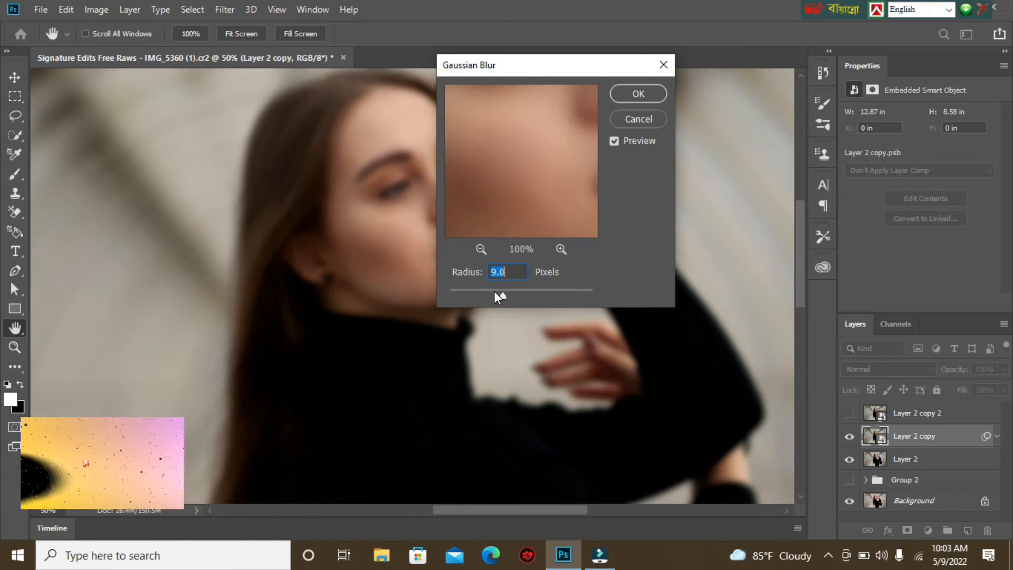
pyautogui.click(494, 291)
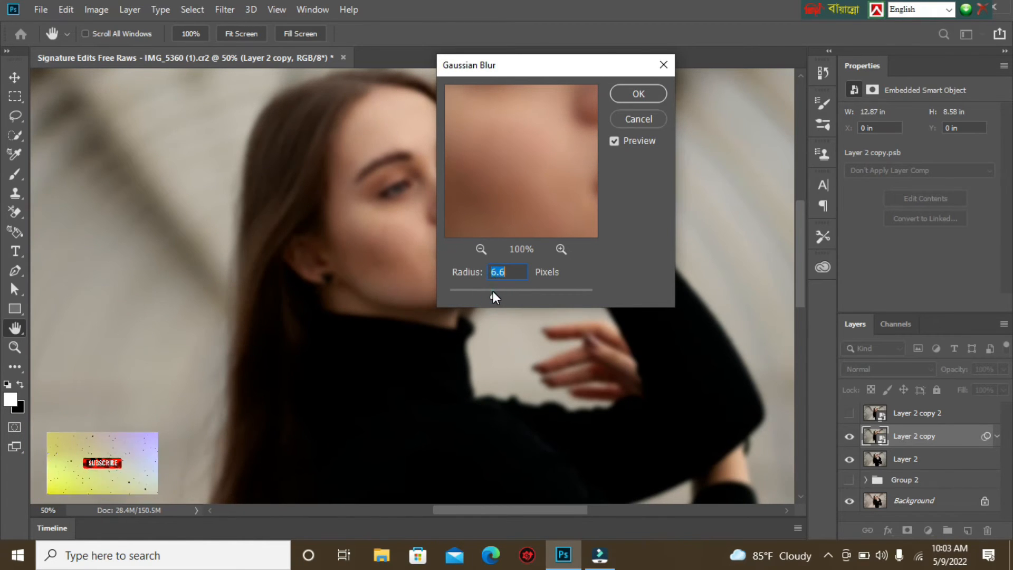
pyautogui.moveTo(492, 293); pyautogui.dragTo(487, 294)
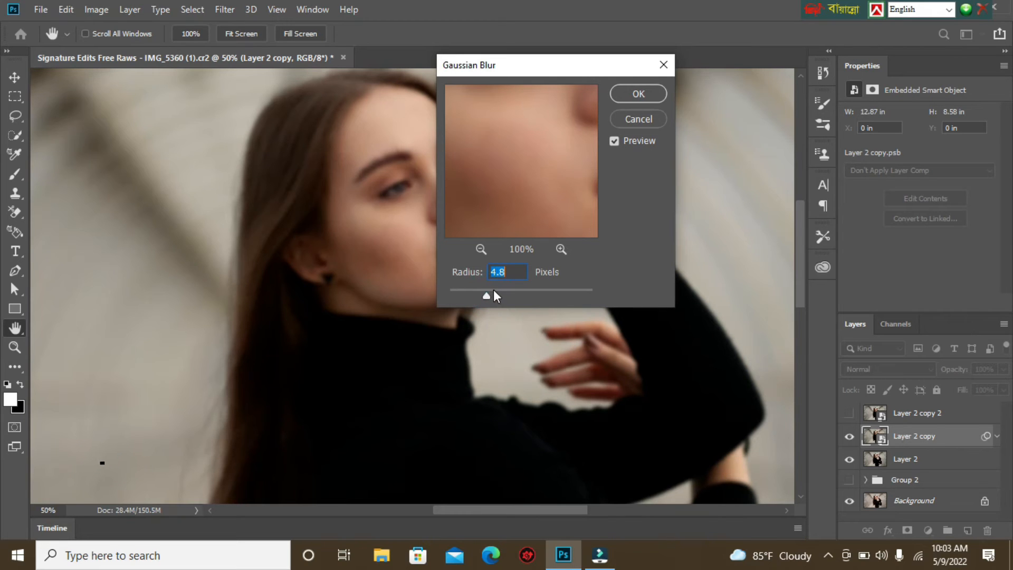
pyautogui.click(497, 292)
pyautogui.click(649, 93)
pyautogui.press('j')
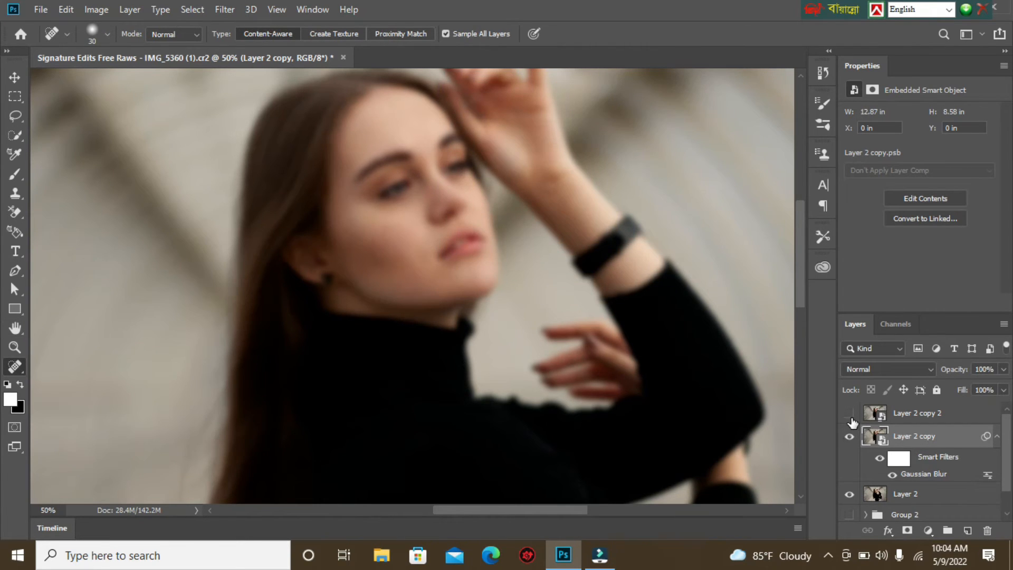
# Make Layer 2 copy 2 visible and set its blend mode to Vivid Light
pyautogui.click(848, 415)
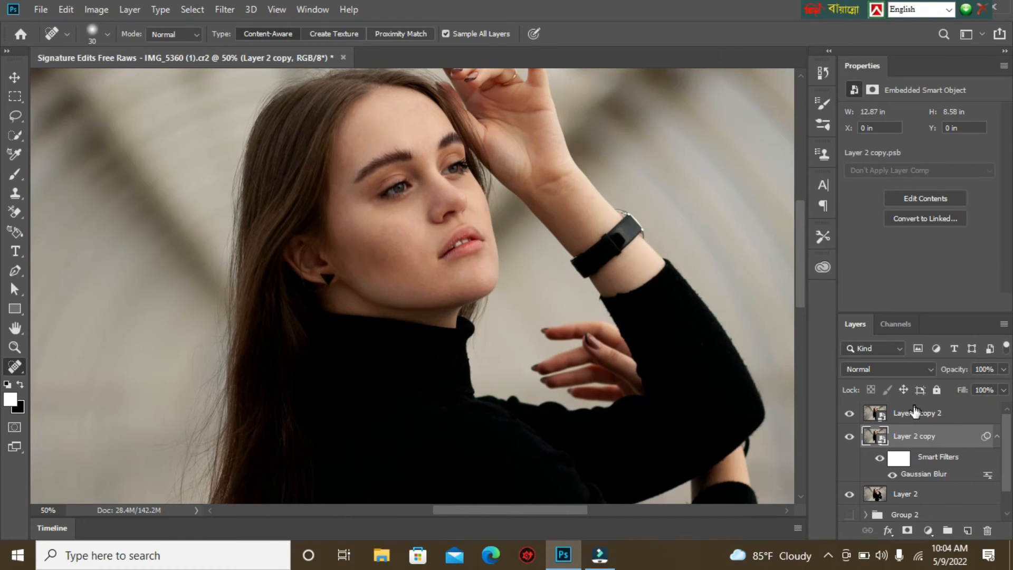
pyautogui.click(922, 417)
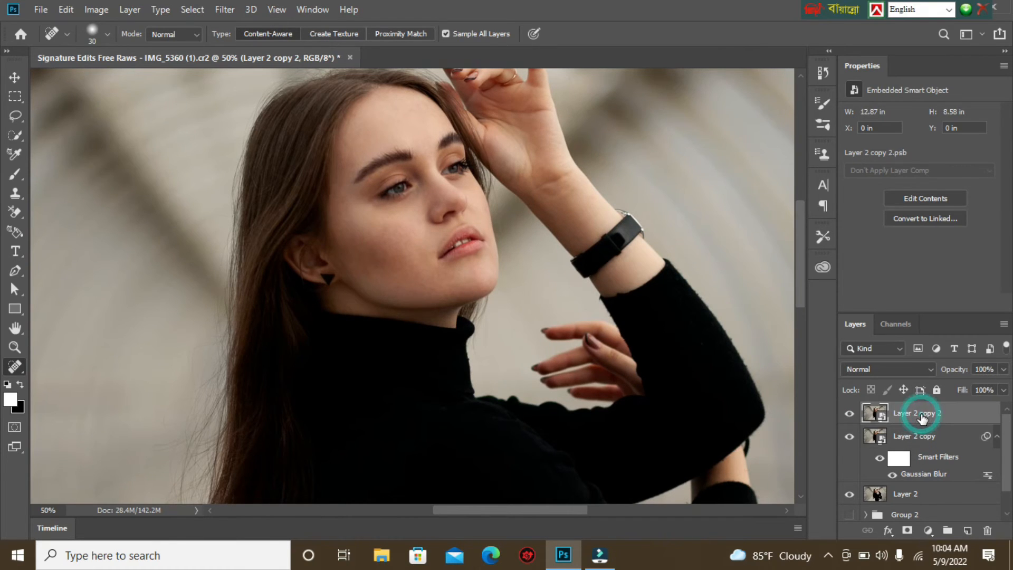
pyautogui.click(931, 369)
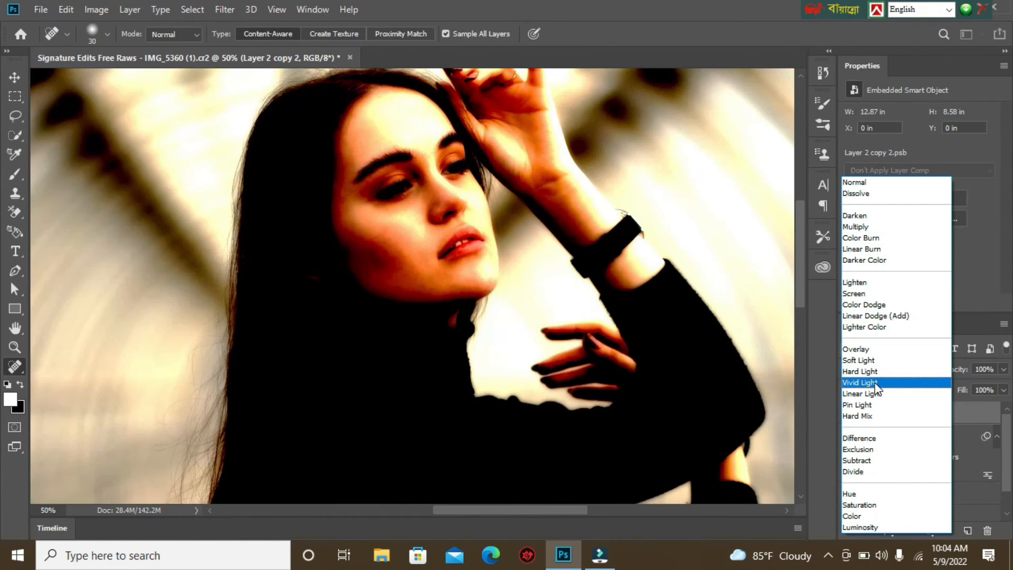
pyautogui.click(877, 382)
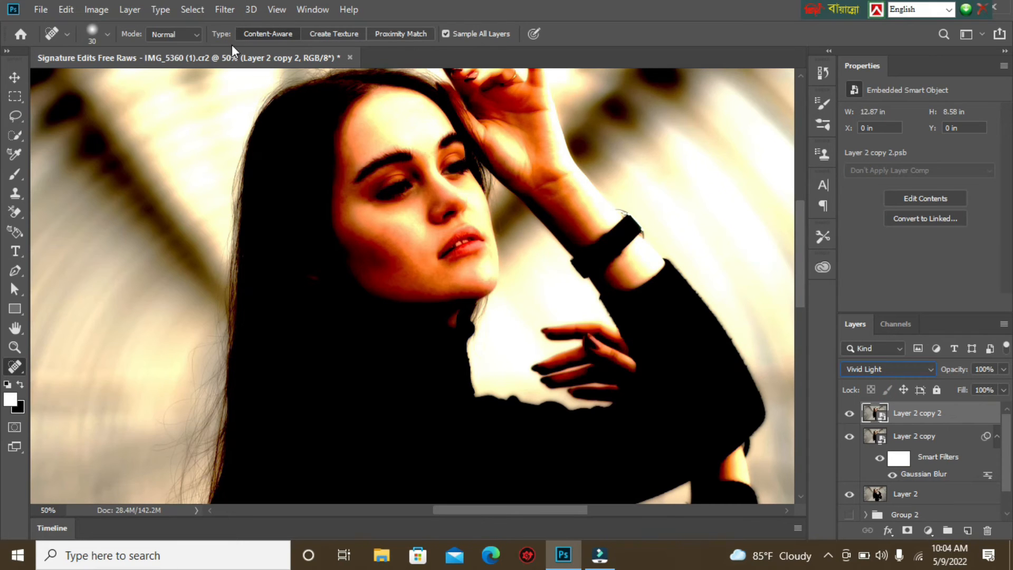
# Apply a High Pass filter with a radius of about 1.1 pixels to Layer 2 copy 2
pyautogui.click(217, 8)
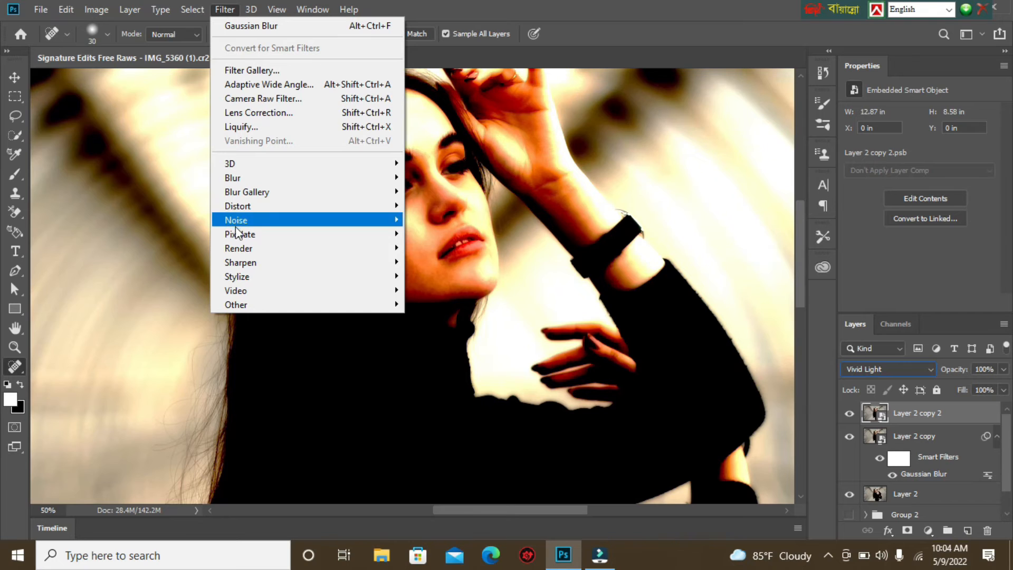
pyautogui.click(236, 303)
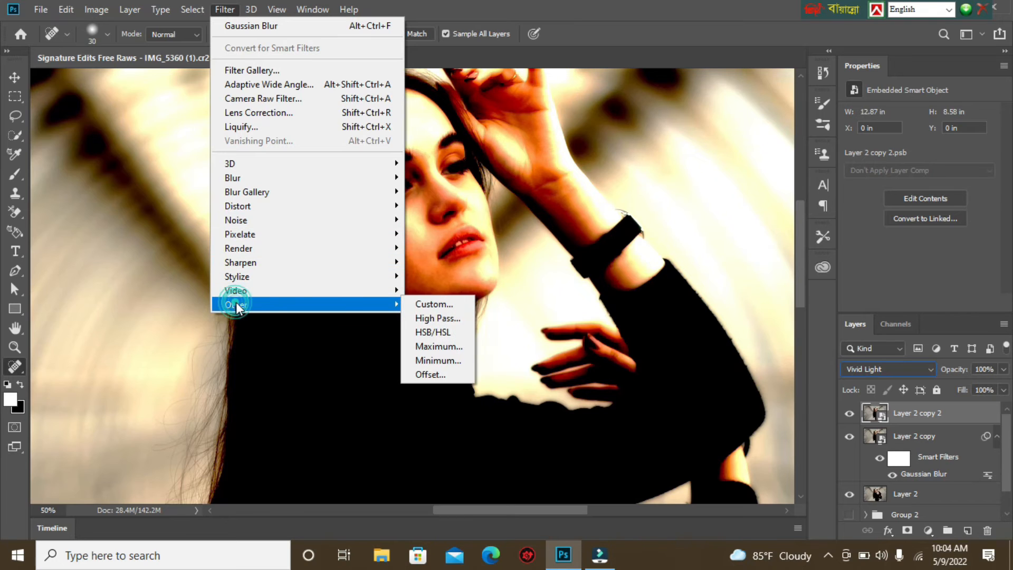
pyautogui.click(425, 316)
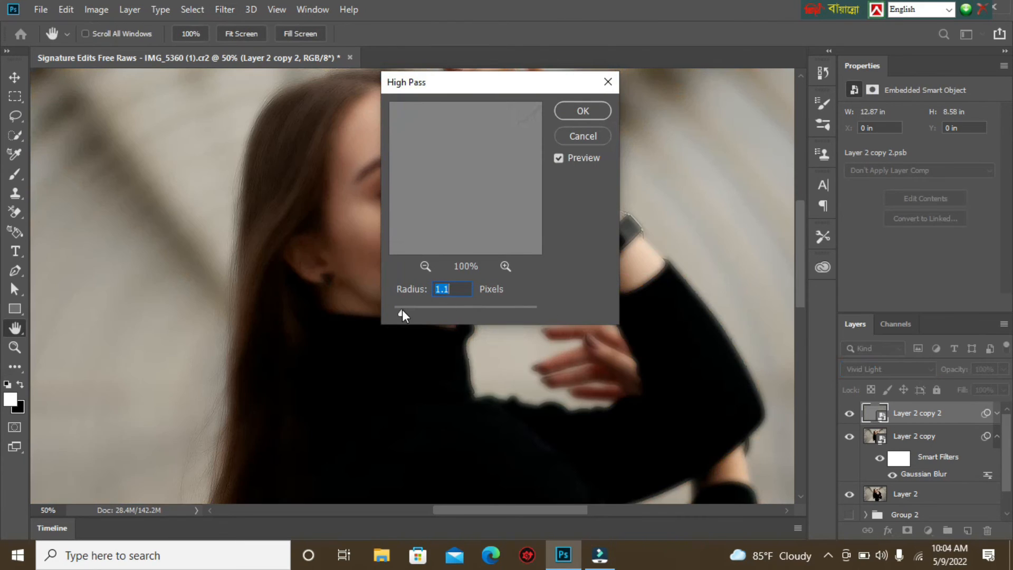
pyautogui.click(401, 311)
pyautogui.click(581, 109)
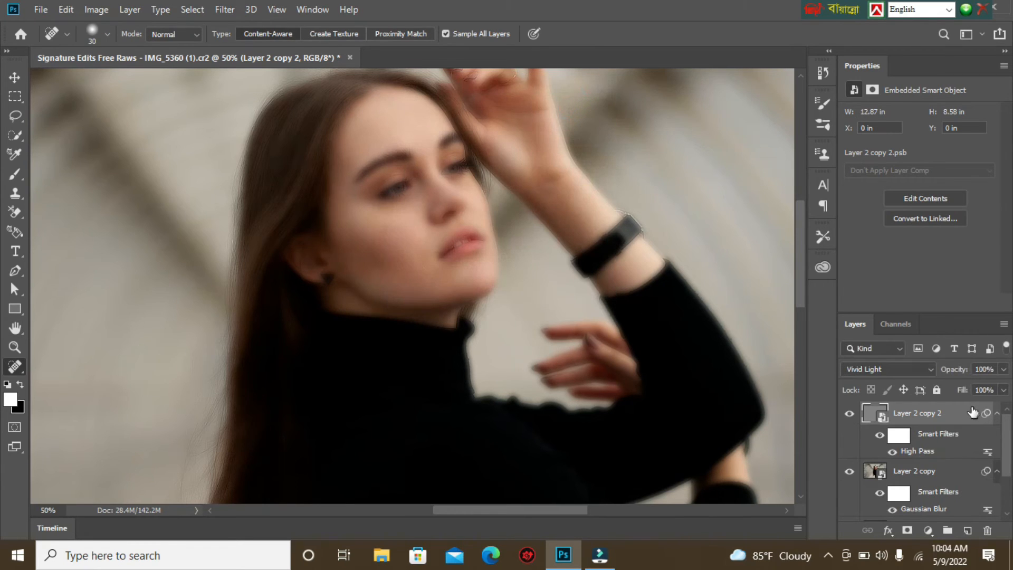
# Group Layer 2 copy and Layer 2 copy 2, and add a black layer mask to the group
pyautogui.keyDown('shift'); pyautogui.click(941, 470); pyautogui.keyUp('shift')
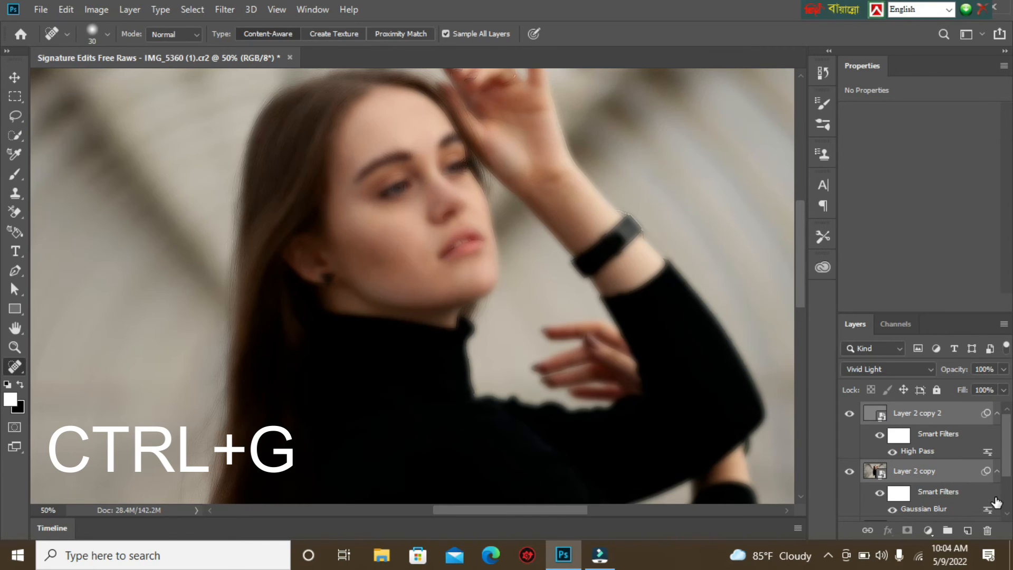
pyautogui.hotkey('ctrl', 'g')
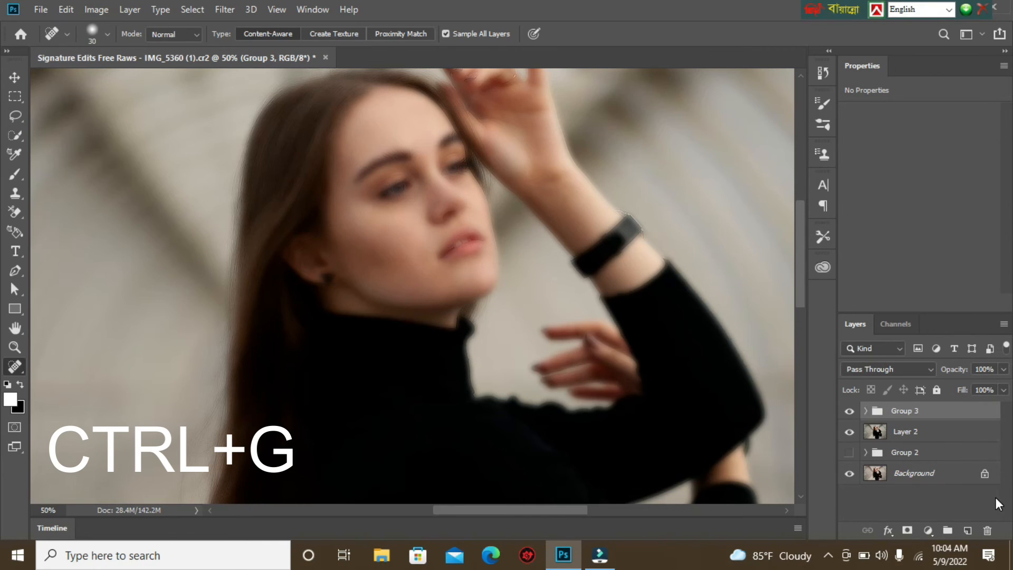
pyautogui.keyDown('alt'); pyautogui.click(907, 531); pyautogui.keyUp('alt')
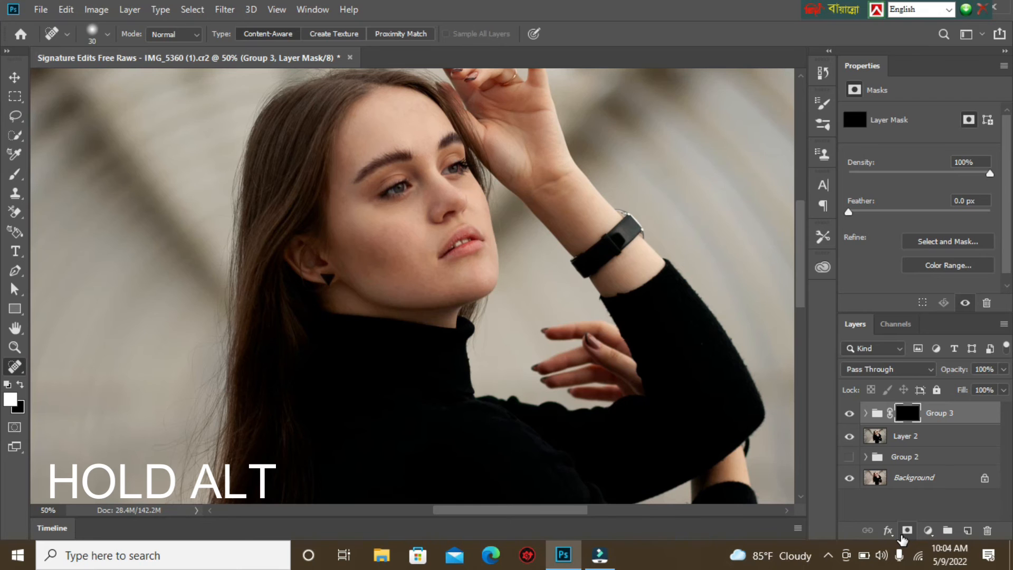
# Paint white on the Group 3 mask over the woman's cheek with a soft 50-pixel brush at 39% flow
pyautogui.hotkey('ctrl', '+')
pyautogui.hotkey('ctrl', '+')
pyautogui.hotkey('ctrl', '+')
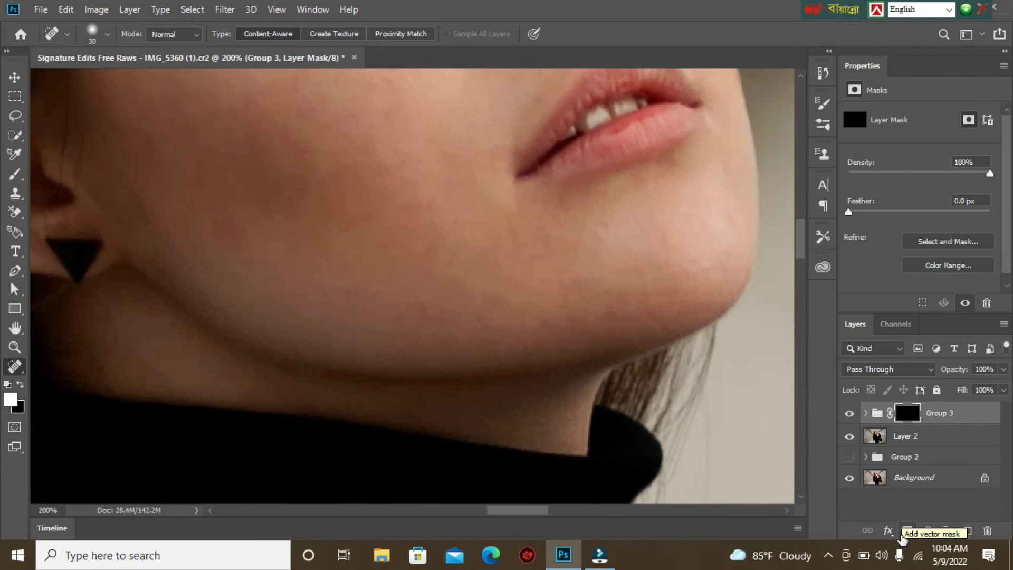
pyautogui.moveTo(522, 310); pyautogui.dragTo(599, 466)
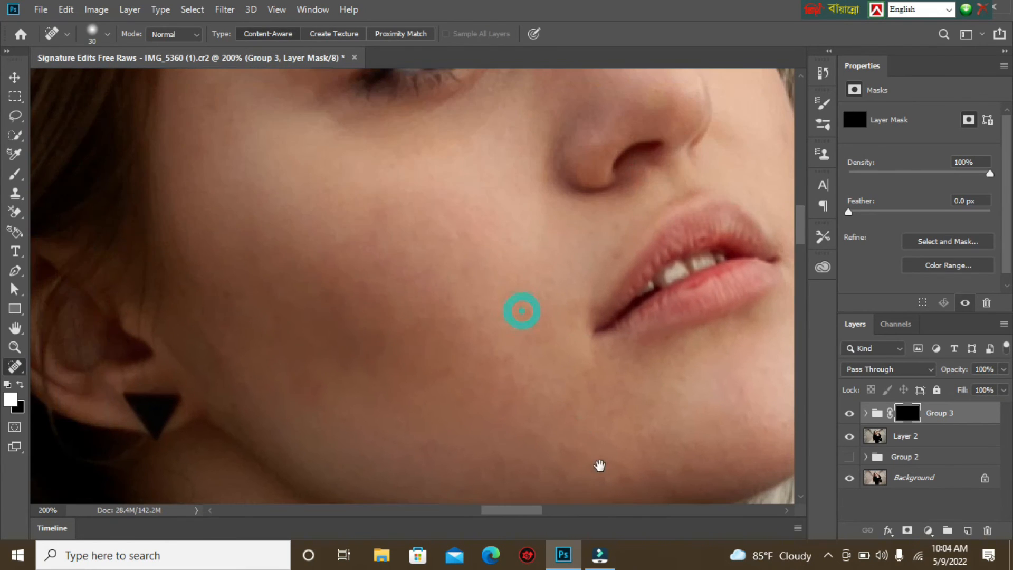
pyautogui.click(15, 173)
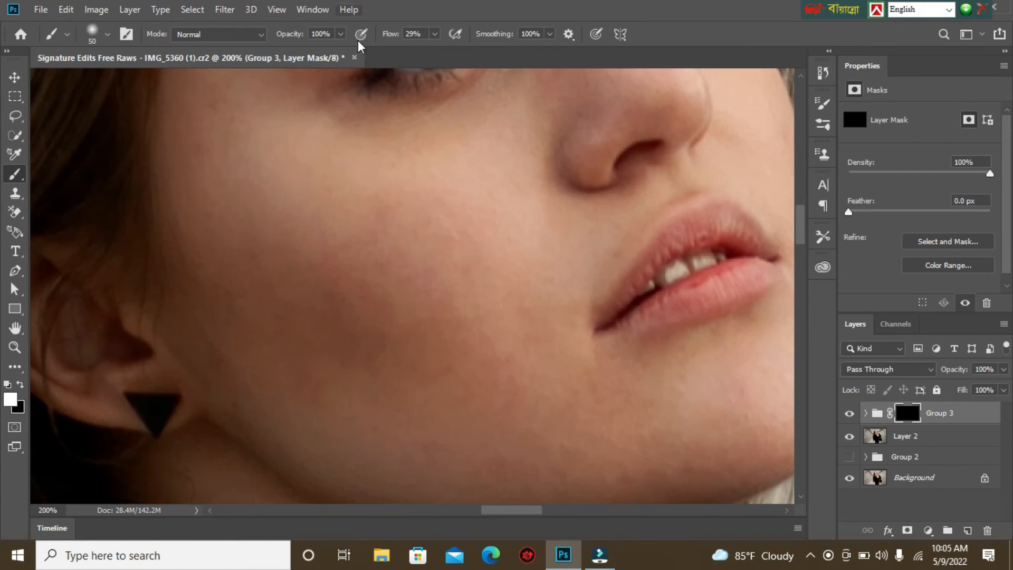
pyautogui.click(436, 35)
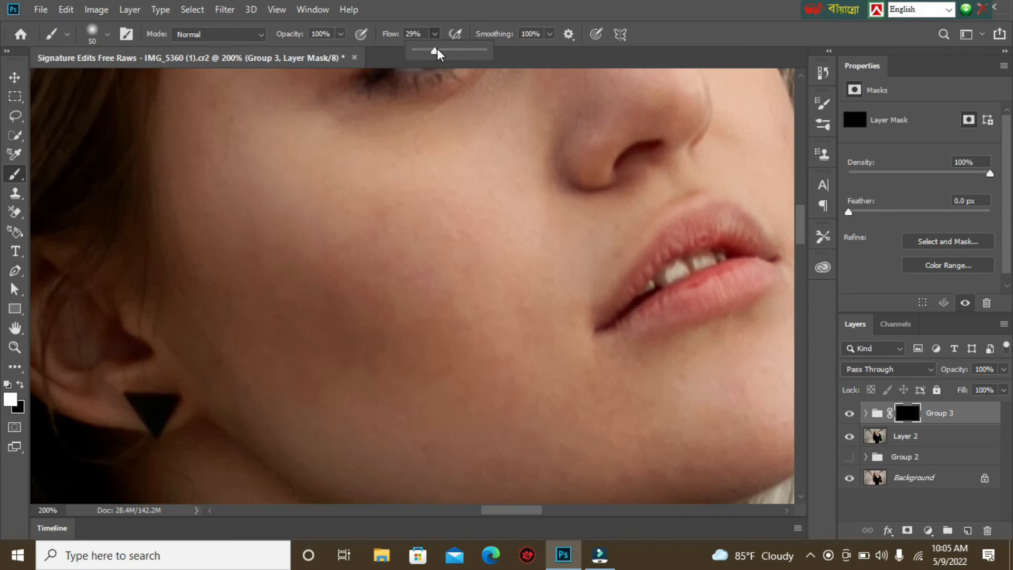
pyautogui.moveTo(442, 53); pyautogui.dragTo(450, 53)
pyautogui.click(288, 259)
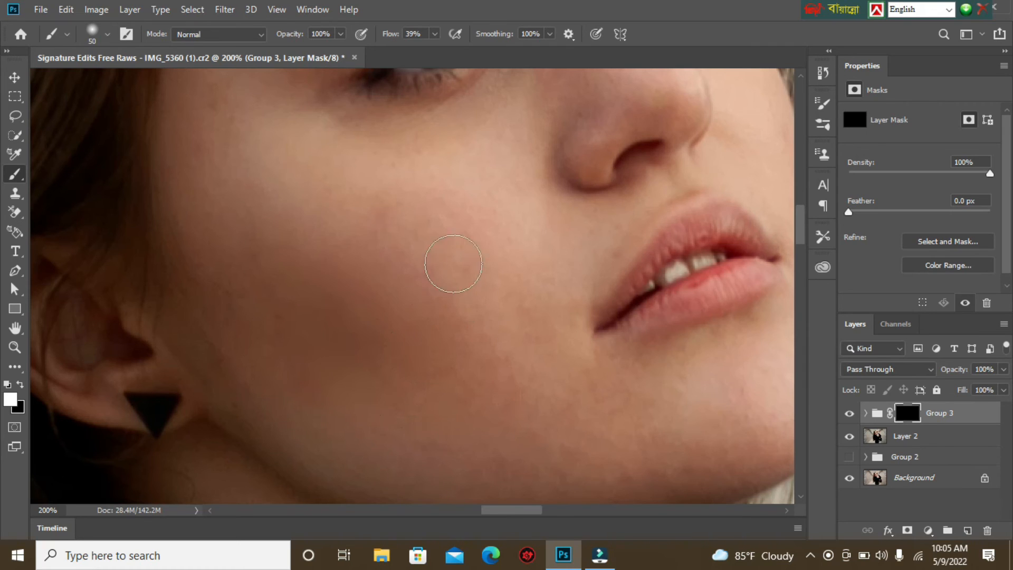
pyautogui.click(249, 277)
# Paint white on the Group 3 mask over the jawline and the skin around the eyes and brows
pyautogui.scroll(-5, 640, 420)
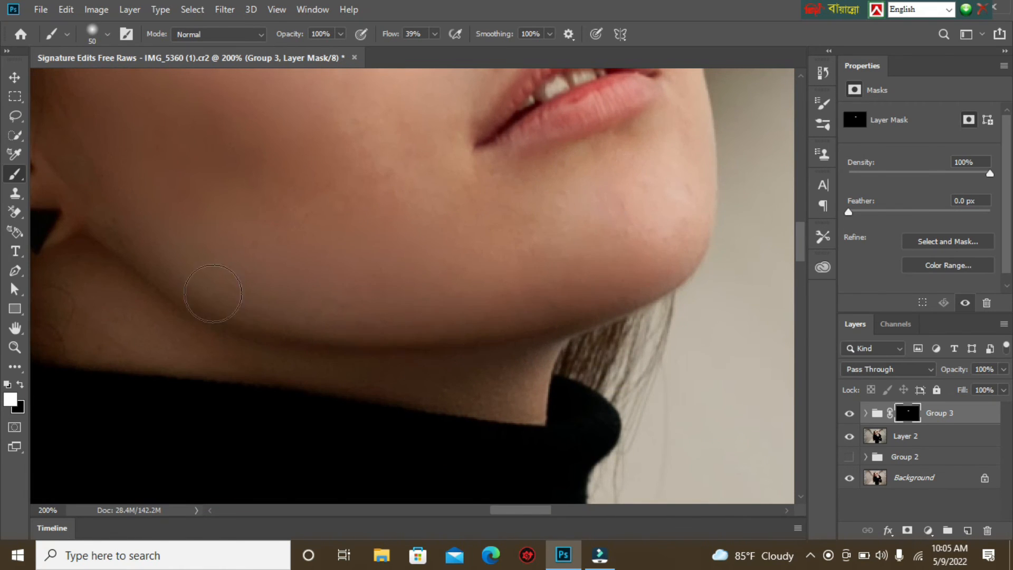
pyautogui.moveTo(391, 285); pyautogui.dragTo(338, 350)
pyautogui.click(280, 152)
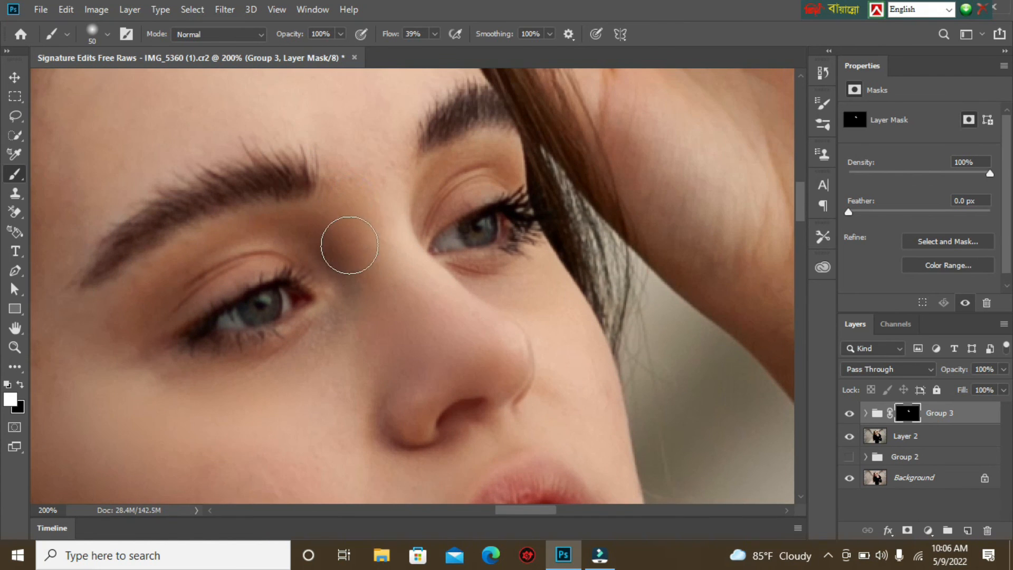
pyautogui.click(302, 235)
# Reduce the brush to 30 pixels and reveal the smoothing on the nose, chin and skin around the lips
pyautogui.press('[')
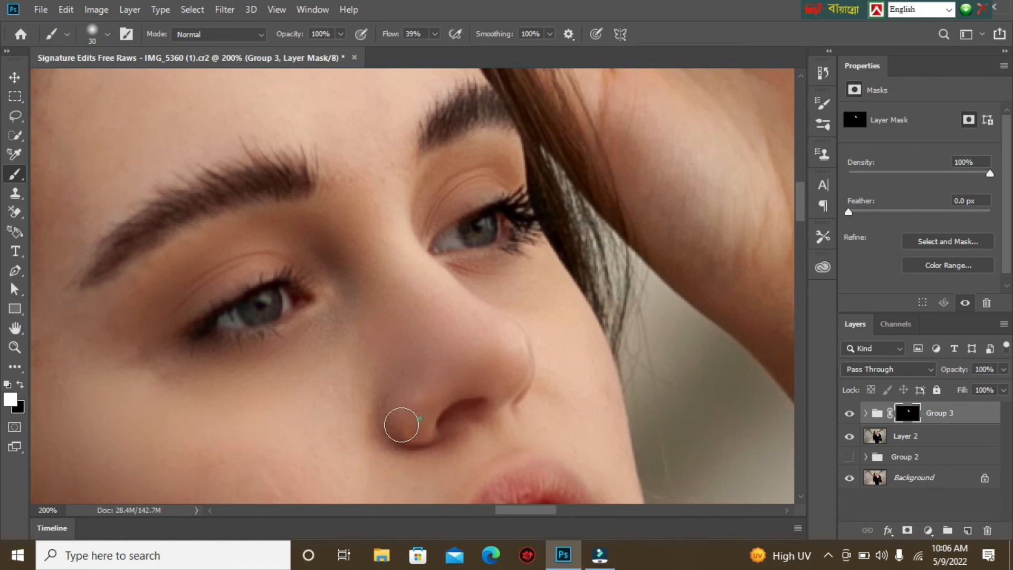
pyautogui.moveTo(403, 426); pyautogui.dragTo(318, 98)
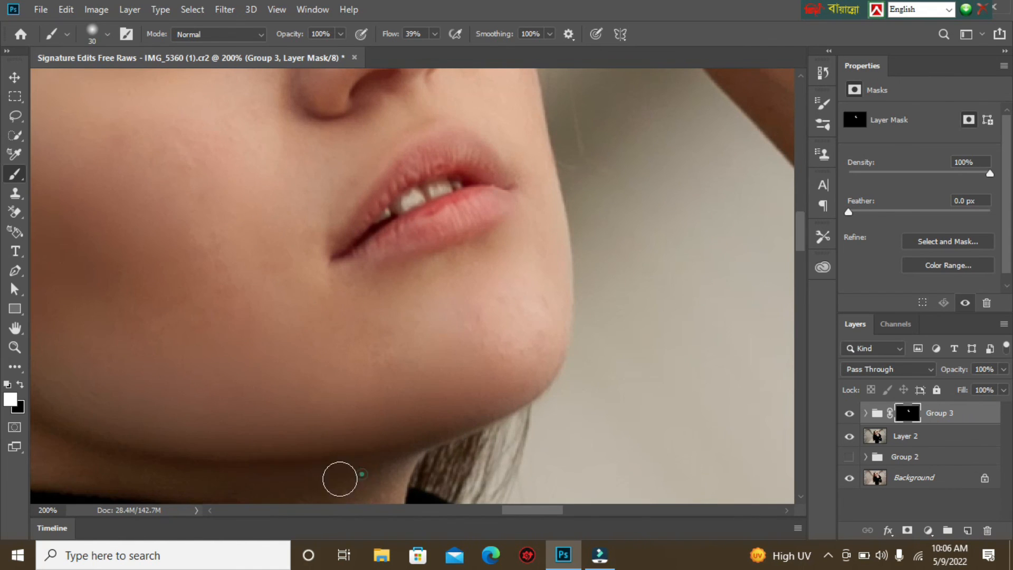
pyautogui.moveTo(390, 478); pyautogui.dragTo(323, 460)
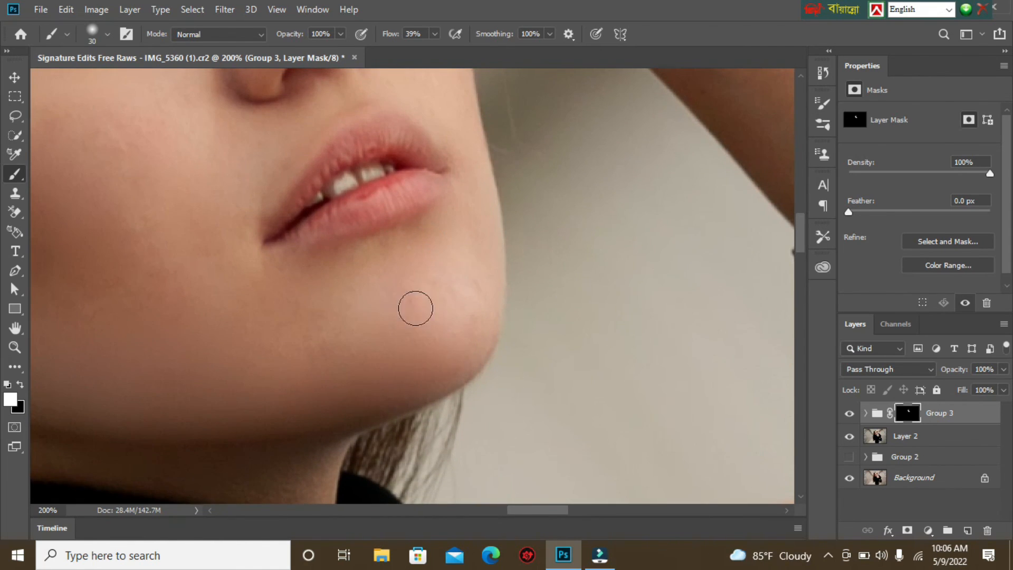
pyautogui.moveTo(192, 349); pyautogui.dragTo(384, 385)
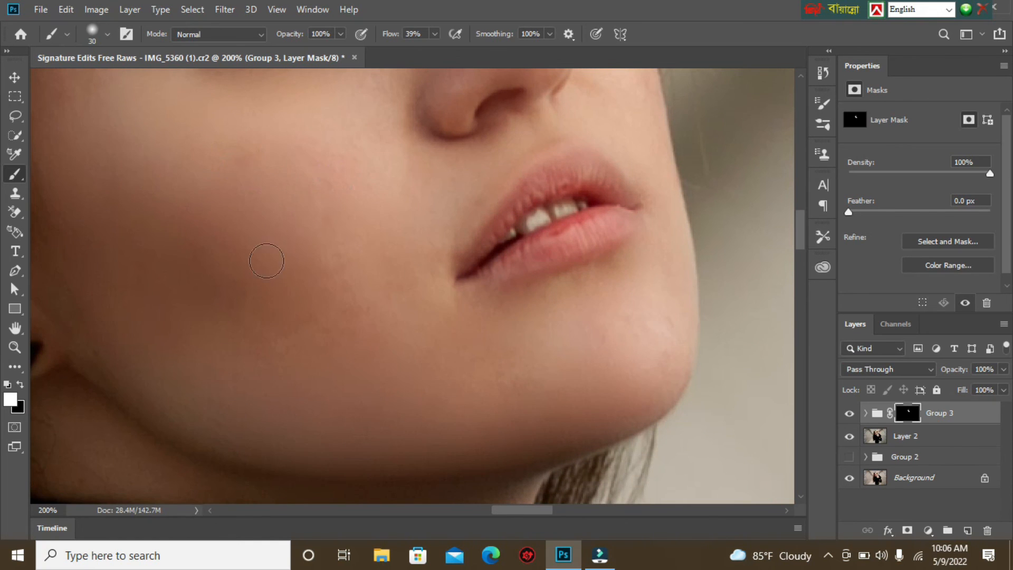
pyautogui.moveTo(660, 367); pyautogui.dragTo(498, 316)
pyautogui.moveTo(398, 335); pyautogui.dragTo(315, 495)
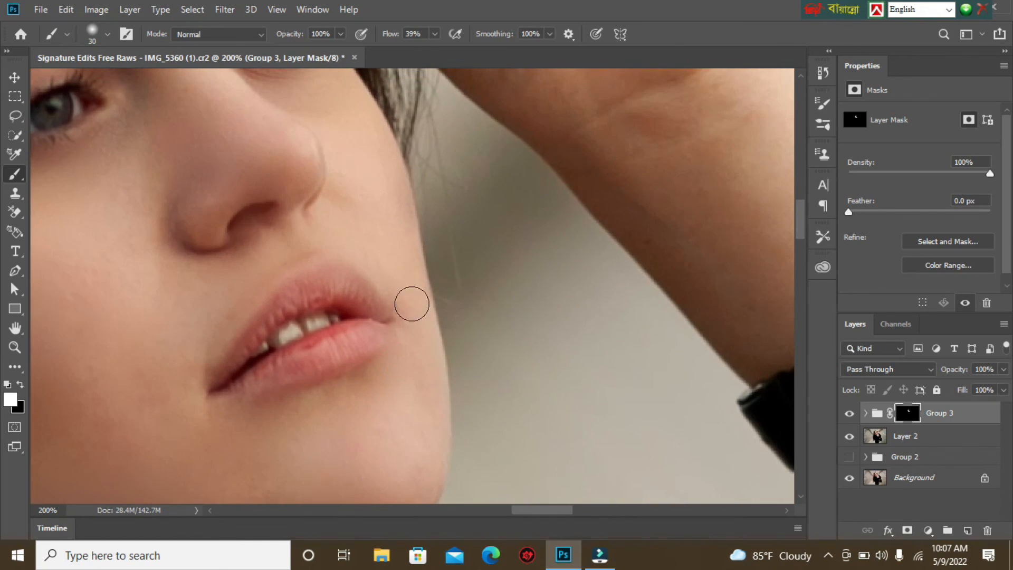
pyautogui.moveTo(394, 463); pyautogui.dragTo(426, 335)
# Enlarge the brush to 45 pixels and paint white on the Group 3 mask over the forehead
pyautogui.scroll(10, 406, 296)
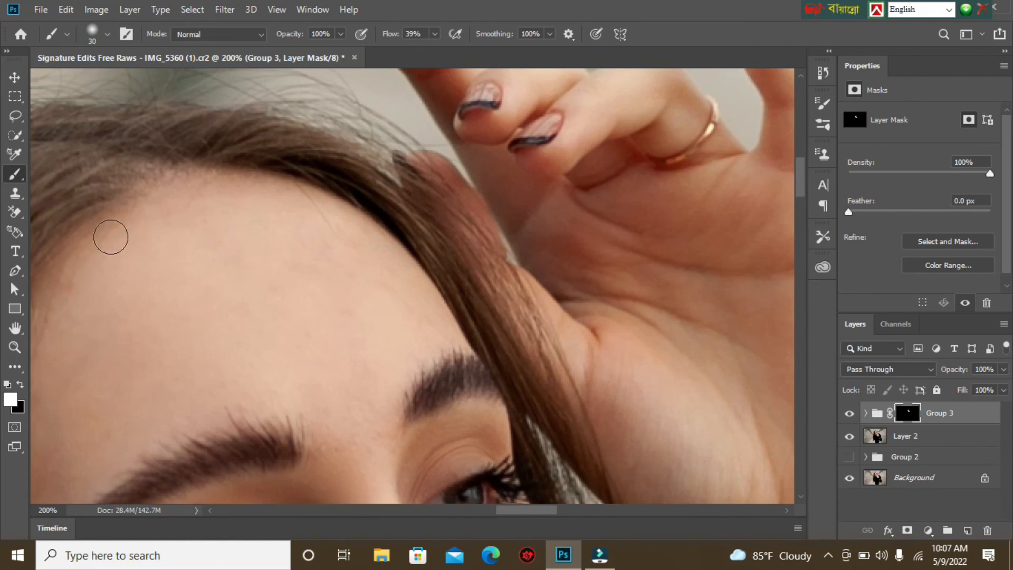
pyautogui.press(']')
pyautogui.press(']')
pyautogui.press(']')
pyautogui.scroll(-10, 357, 210)
pyautogui.hotkey('ctrl', '-')
pyautogui.hotkey('ctrl', '-')
pyautogui.hotkey('ctrl', '-')
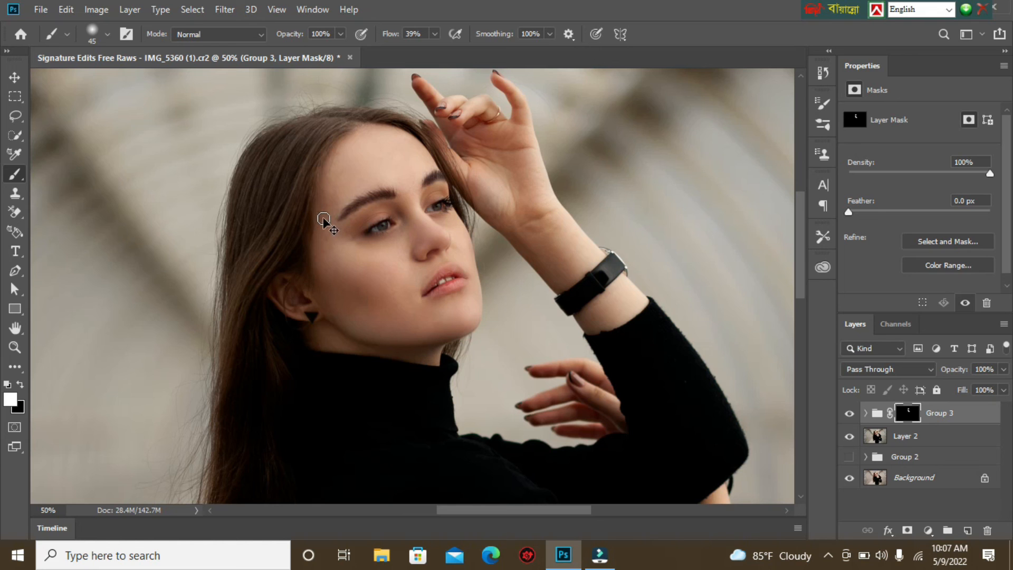
# Touch up the Group 3 mask with white over the cheek and the temple beside the eye
pyautogui.scroll(4, 323, 221)
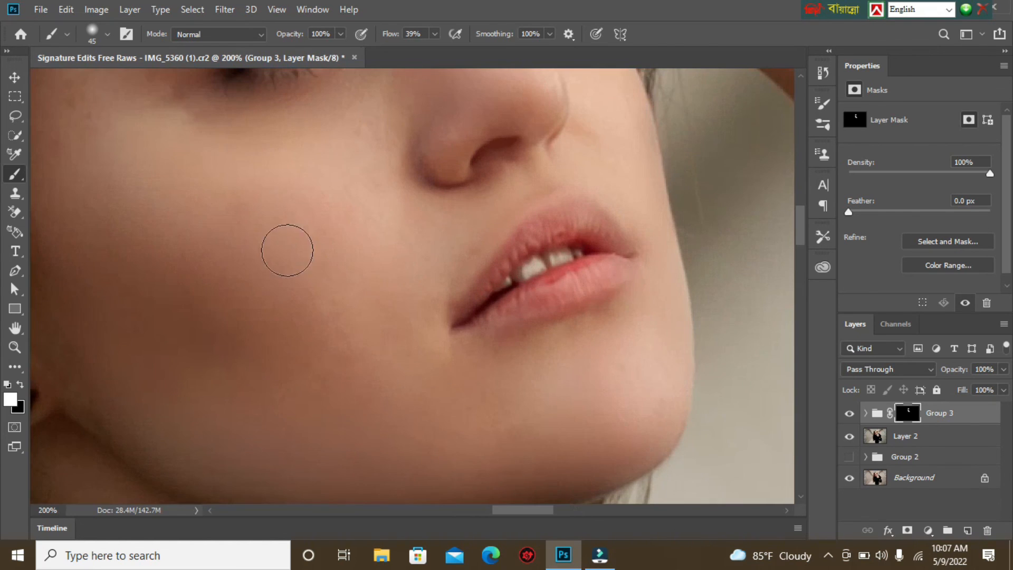
pyautogui.moveTo(158, 215); pyautogui.dragTo(485, 423)
pyautogui.moveTo(396, 167)
pyautogui.mouseDown()
pyautogui.moveTo(382, 160)
pyautogui.moveTo(434, 154)
pyautogui.moveTo(396, 239)
pyautogui.moveTo(419, 281)
pyautogui.moveTo(457, 279)
pyautogui.moveTo(407, 242)
pyautogui.moveTo(391, 151)
pyautogui.moveTo(430, 291)
pyautogui.mouseUp()
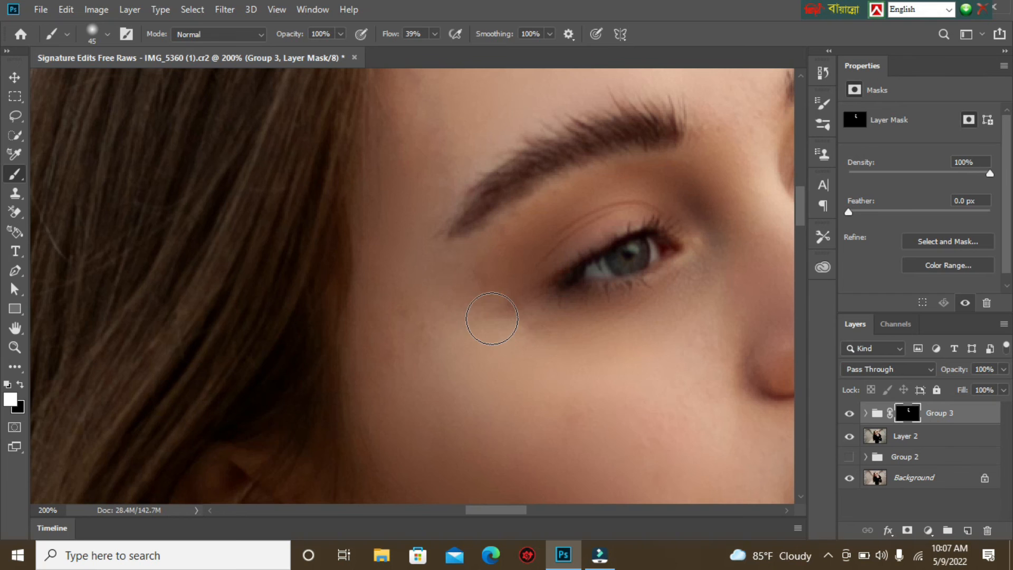
pyautogui.hotkey('ctrl', '-')
pyautogui.hotkey('ctrl', '-')
pyautogui.hotkey('ctrl', '-')
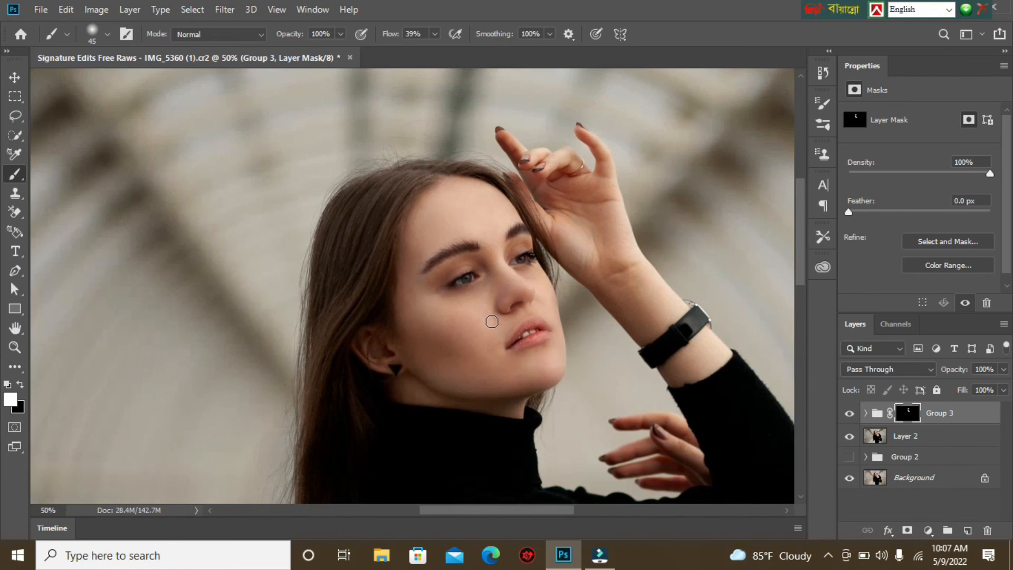
pyautogui.moveTo(522, 375); pyautogui.dragTo(478, 253)
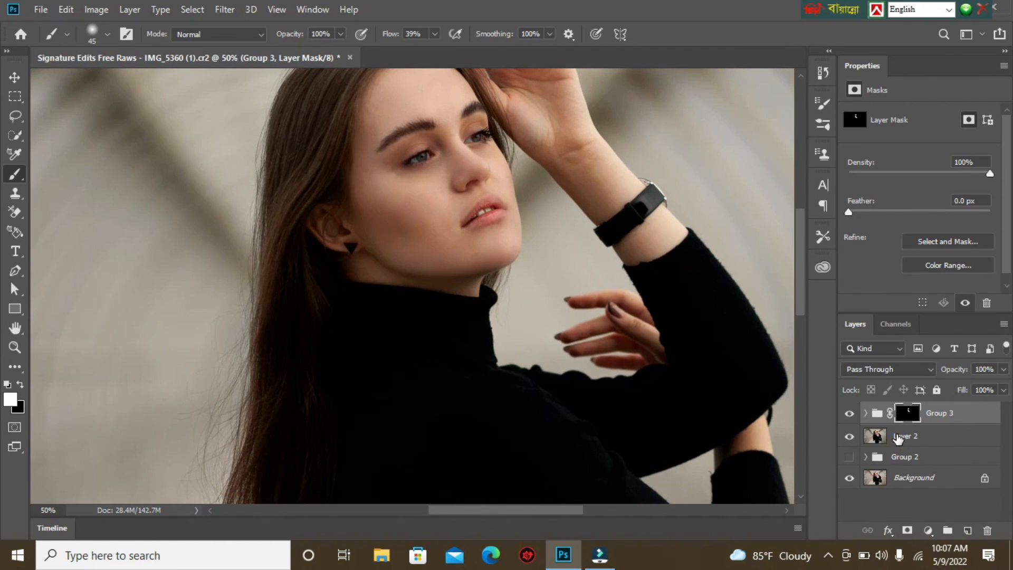
# Group Group 3, Layer 2 and Group 2 together above the Background layer
pyautogui.click(898, 437)
pyautogui.keyDown('shift'); pyautogui.click(900, 458); pyautogui.keyUp('shift')
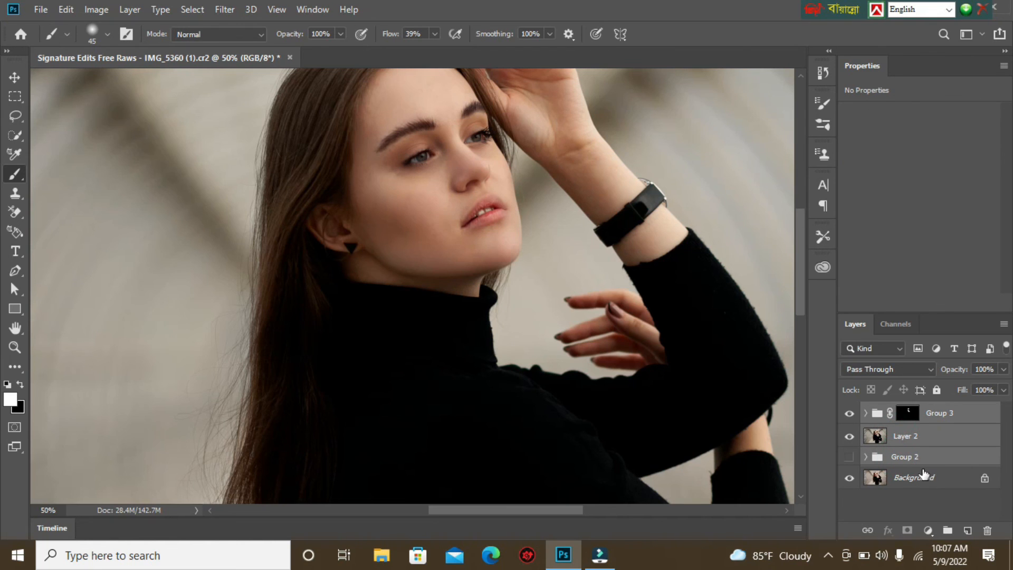
pyautogui.hotkey('ctrl', 'g')
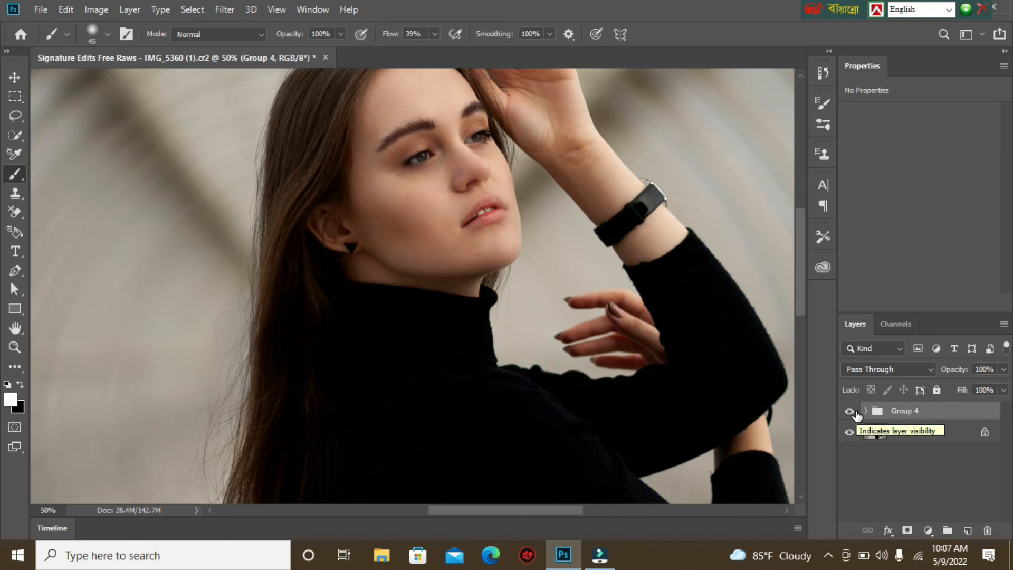
# Toggle Group 4's visibility to compare the portrait before and after all retouching
pyautogui.moveTo(637, 275); pyautogui.dragTo(641, 315)
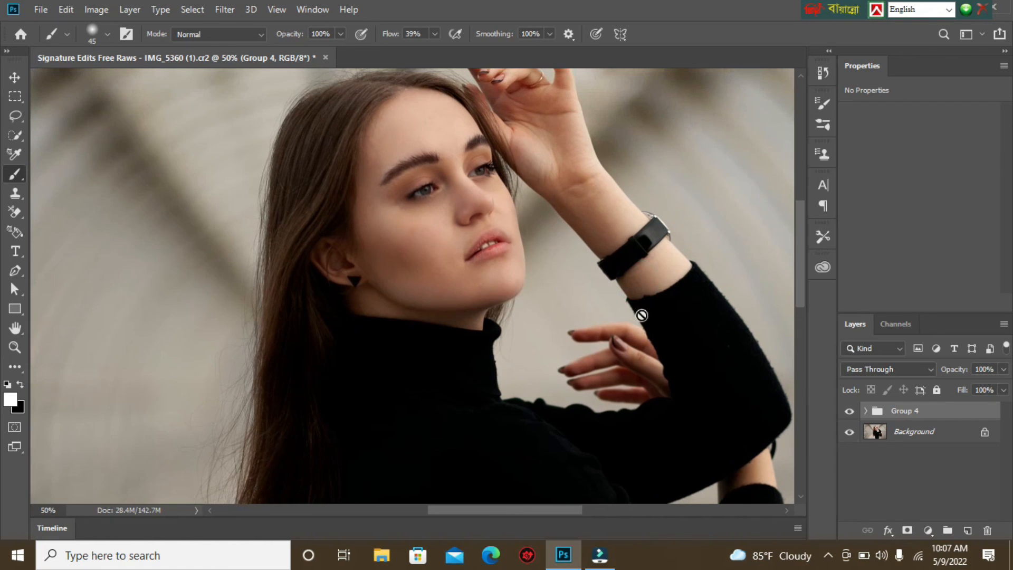
pyautogui.click(849, 411)
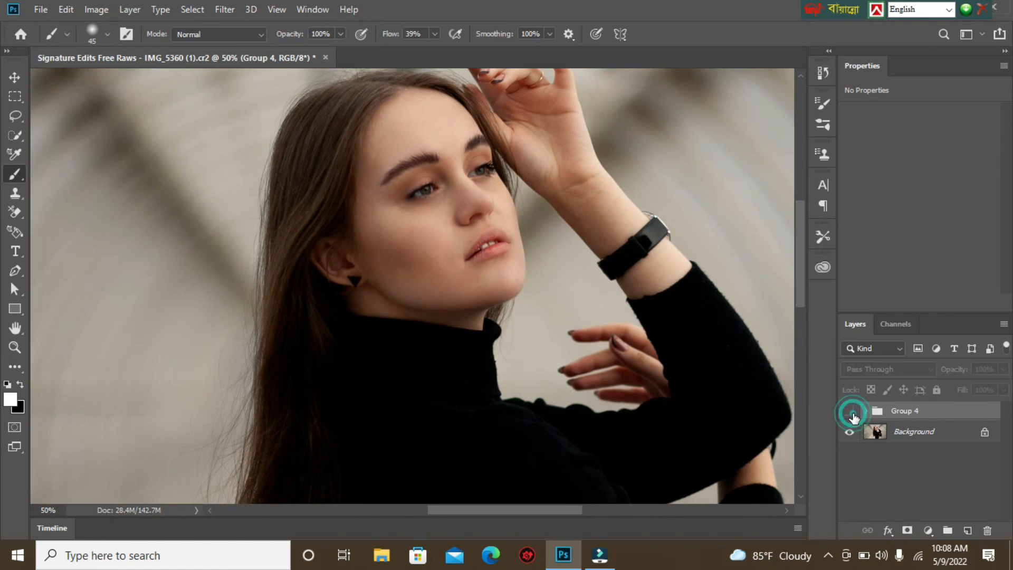
pyautogui.click(849, 411)
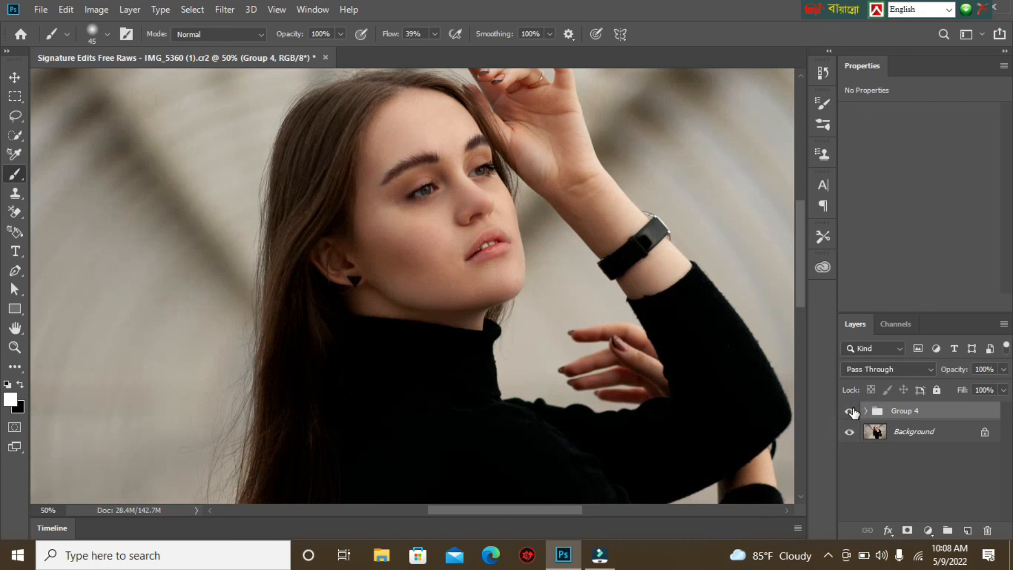
pyautogui.click(852, 410)
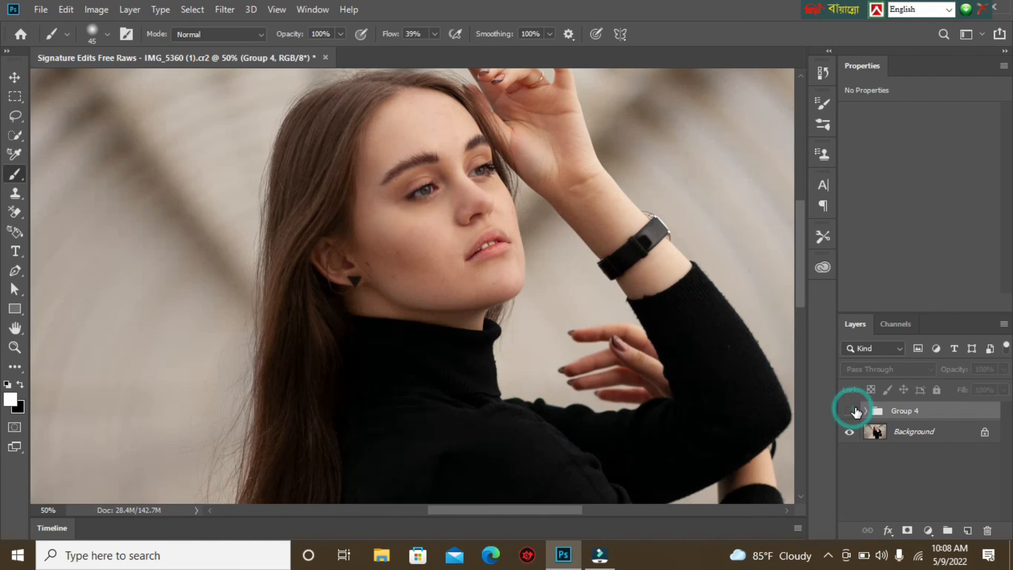
pyautogui.click(853, 411)
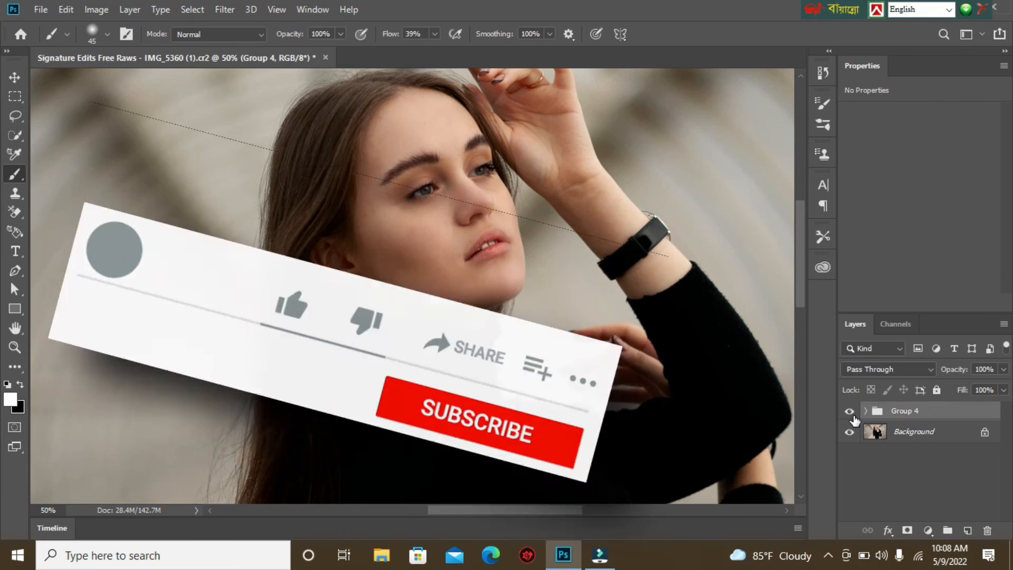
pyautogui.click(848, 406)
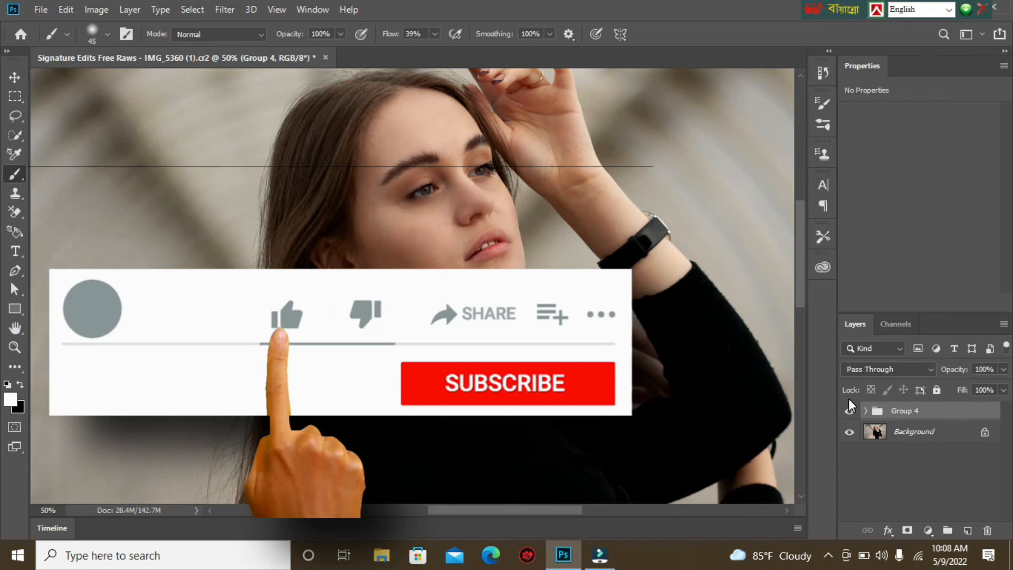